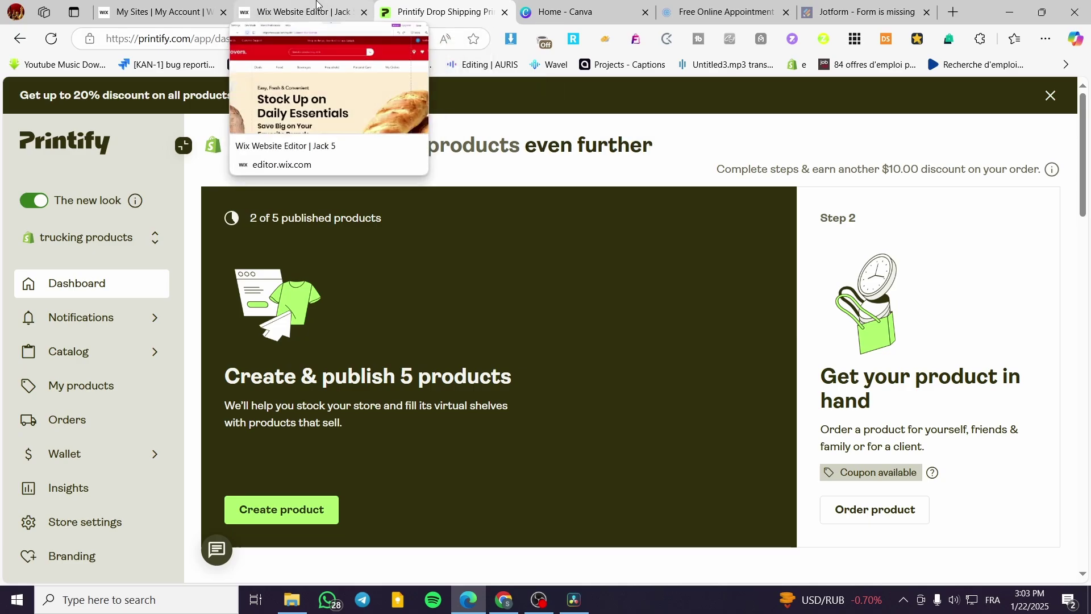
- Look over the Printify dashboard for the trucking products store, including its product creation steps and bestsellers
scroll(370, 260, down, 10)
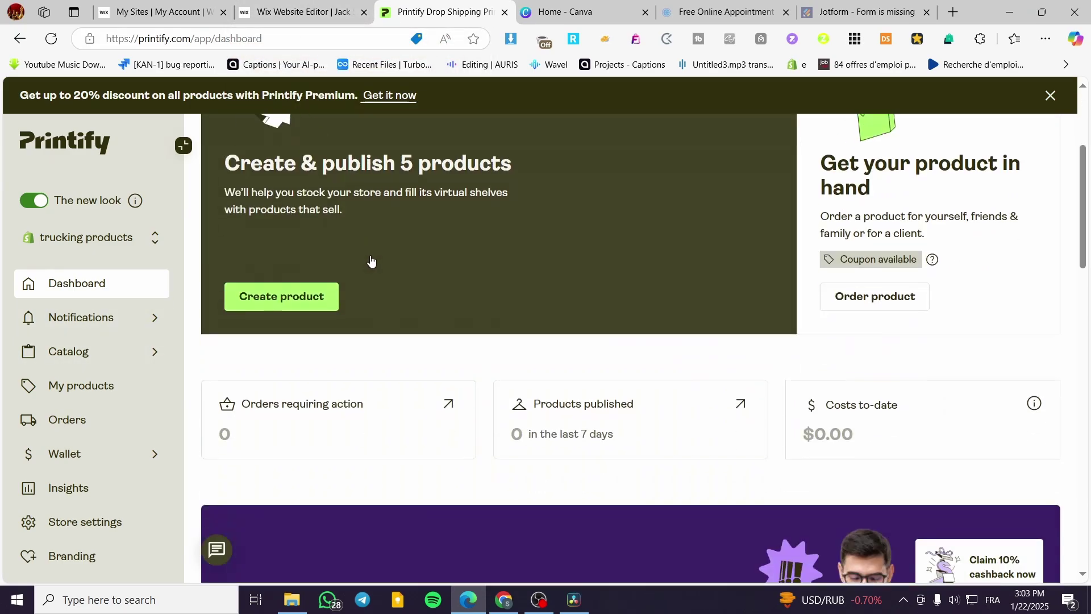
scroll(424, 360, down, 2)
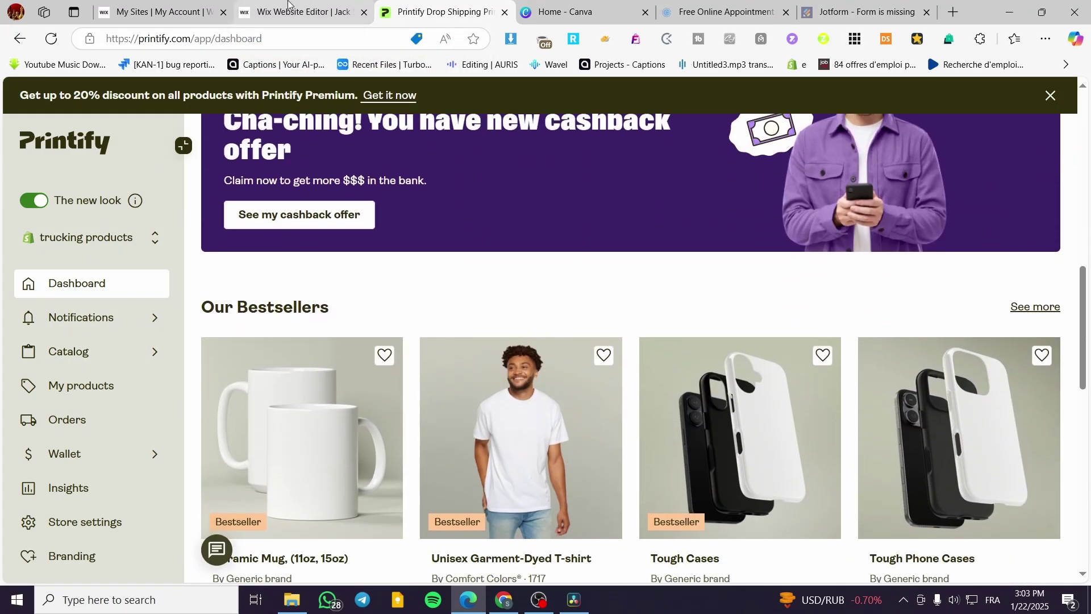
click(301, 11)
click(449, 13)
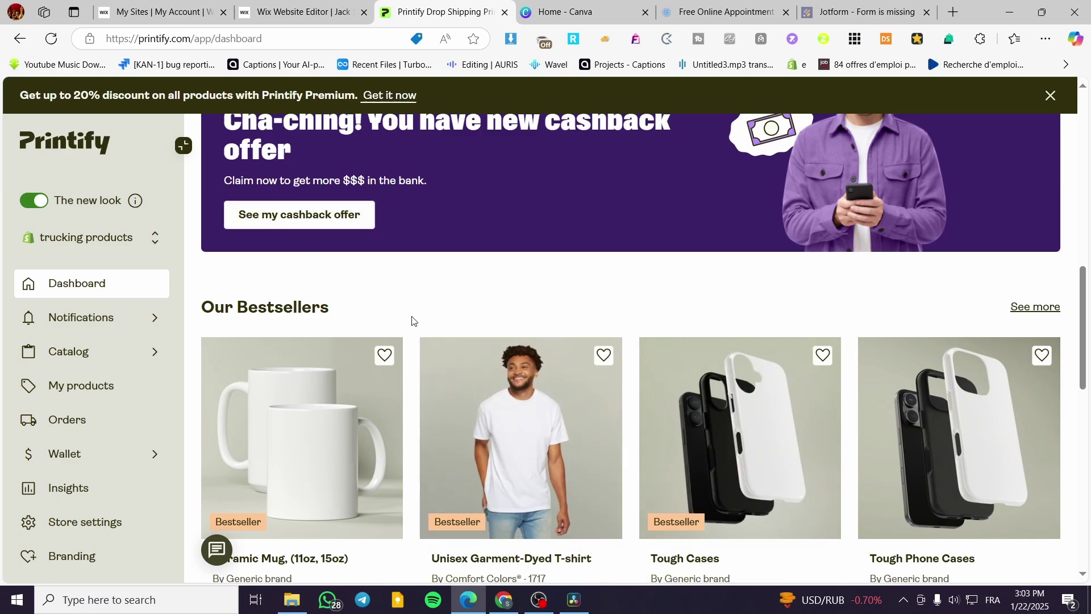
scroll(551, 331, down, 1)
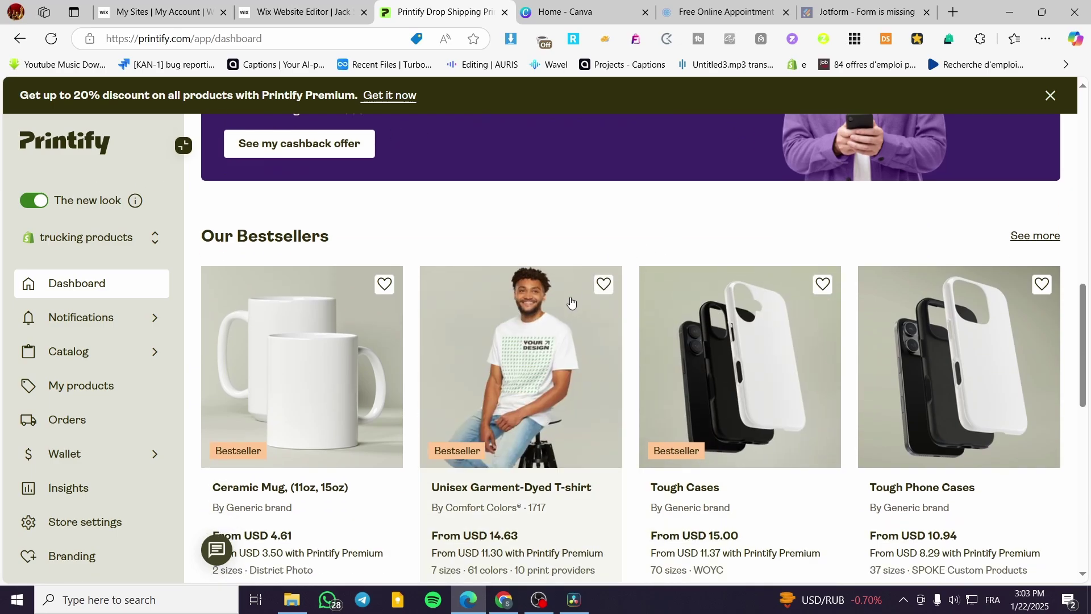
scroll(483, 378, up, 7)
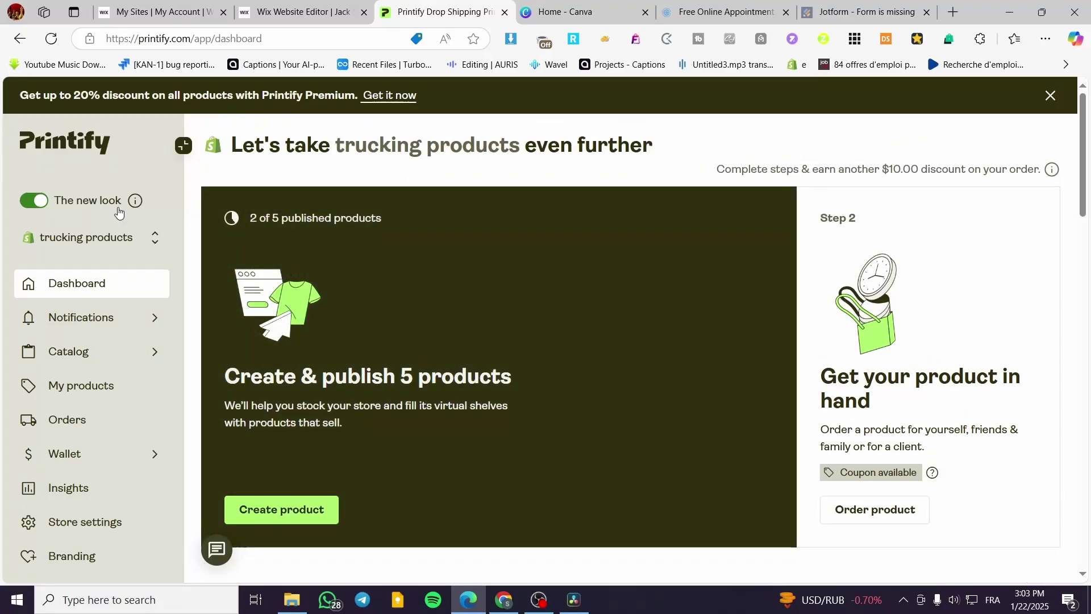
mouse_move(990, 192)
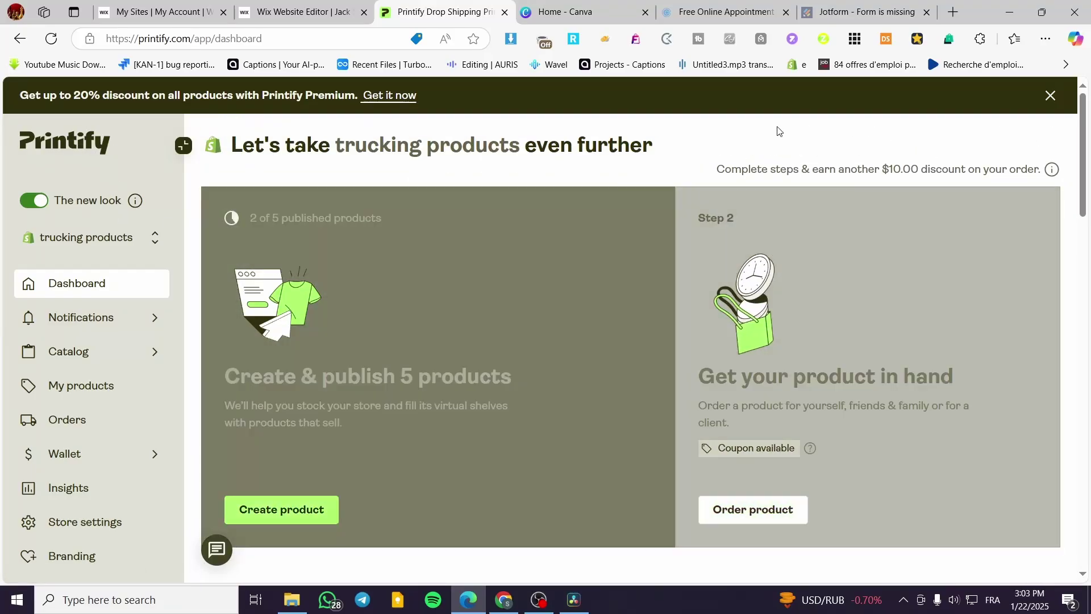
mouse_move(384, 206)
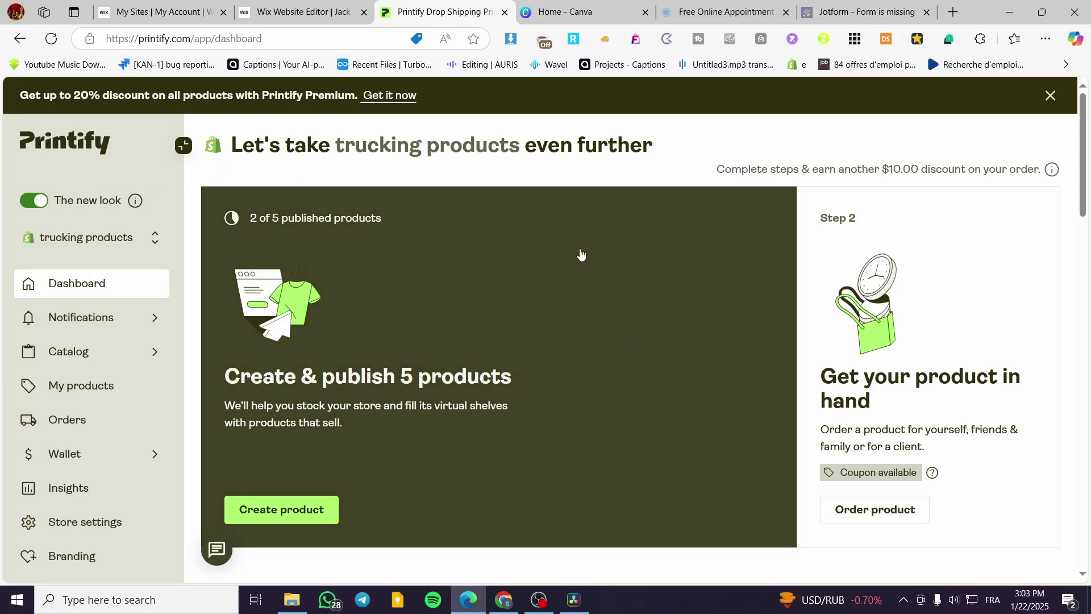
- Switch to Wix and review the account's site list and the Jack 5 home page in the website editor
click(302, 12)
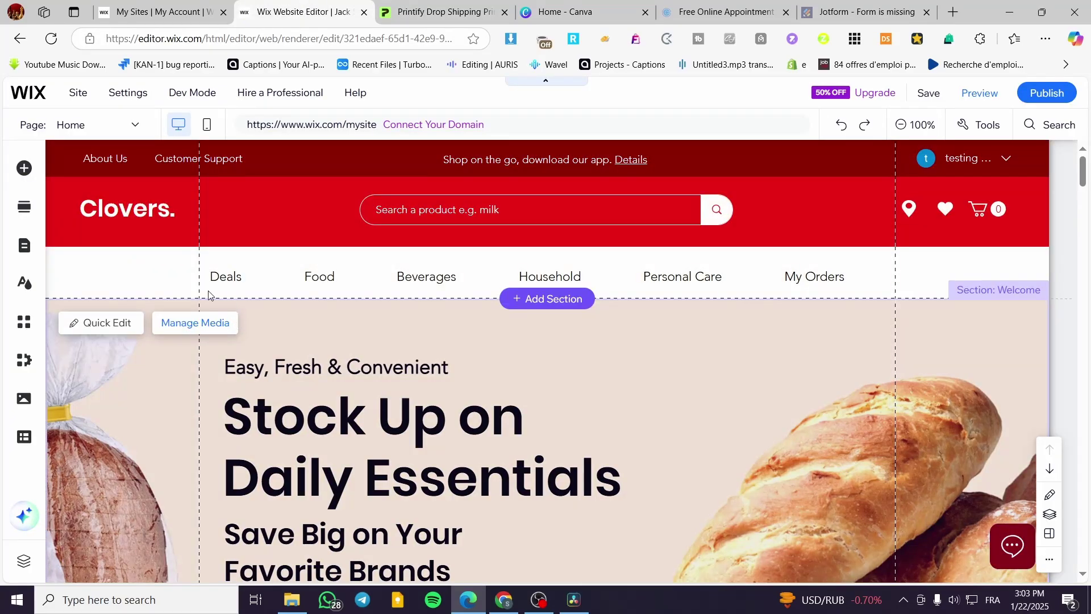
scroll(608, 300, down, 1)
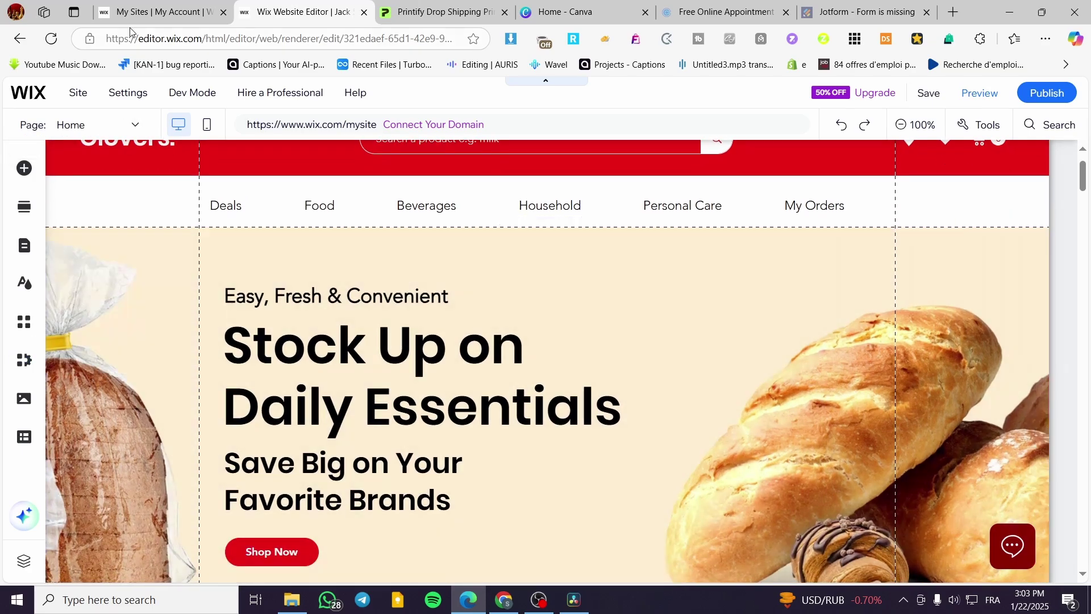
click(159, 12)
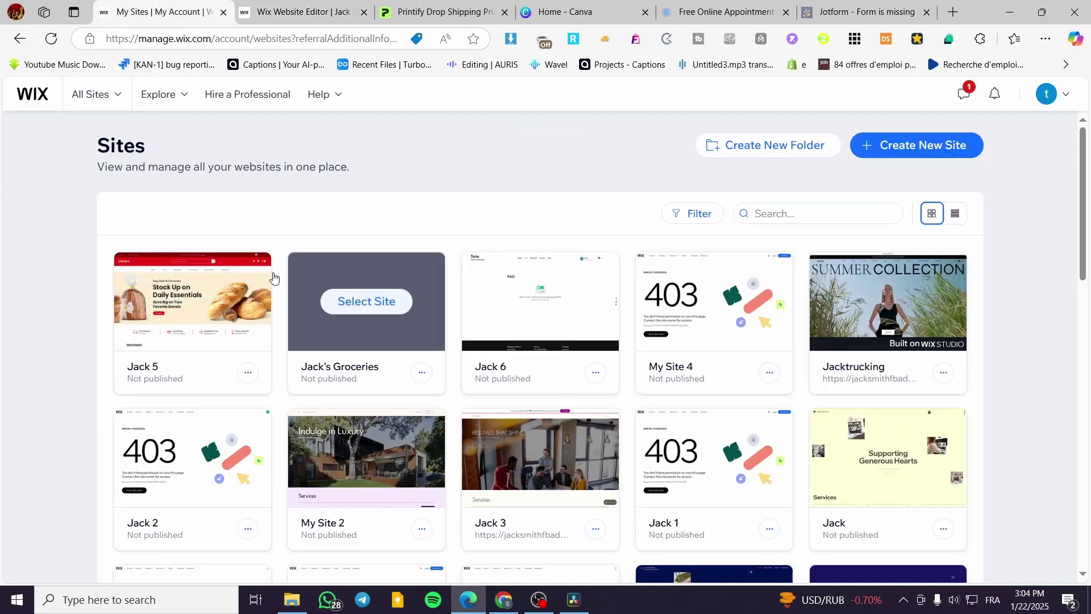
click(318, 8)
click(159, 11)
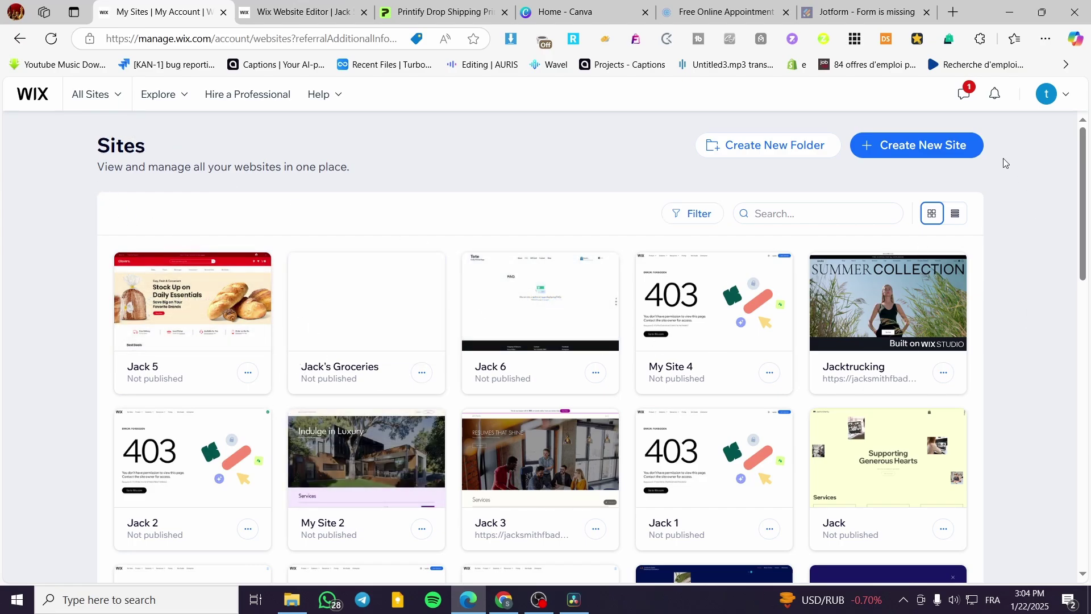
click(333, 6)
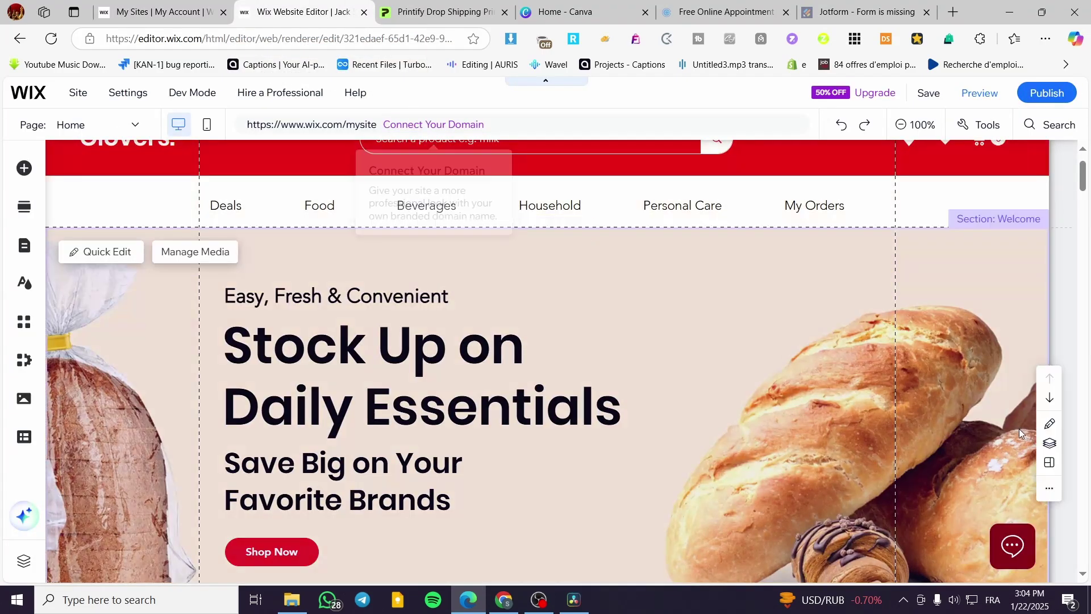
scroll(1017, 409, up, 2)
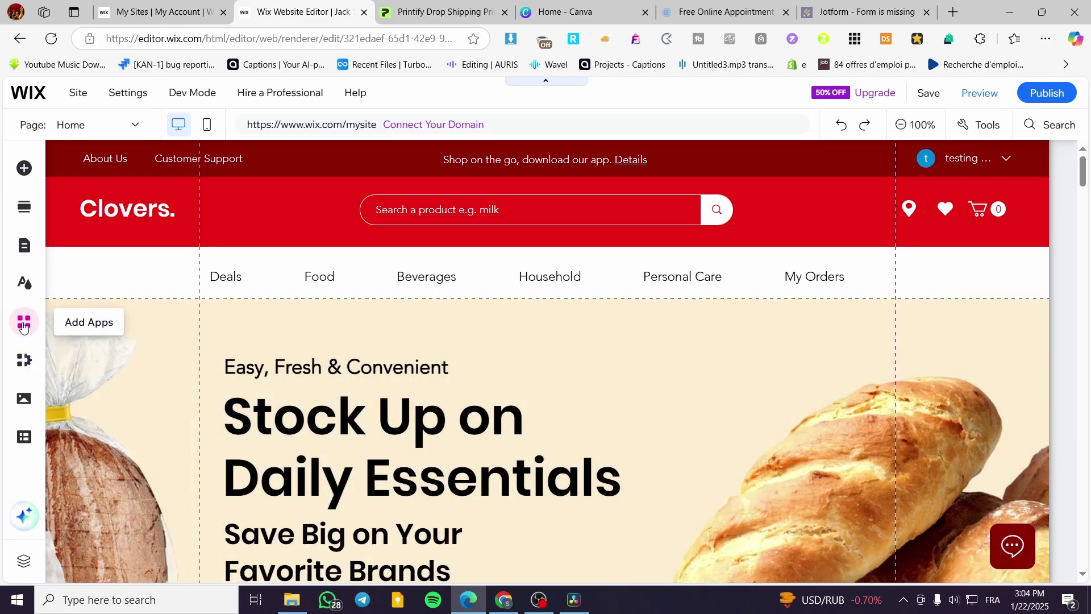
- Search the Wix App Market for "print" and open the Printify app's page
click(23, 327)
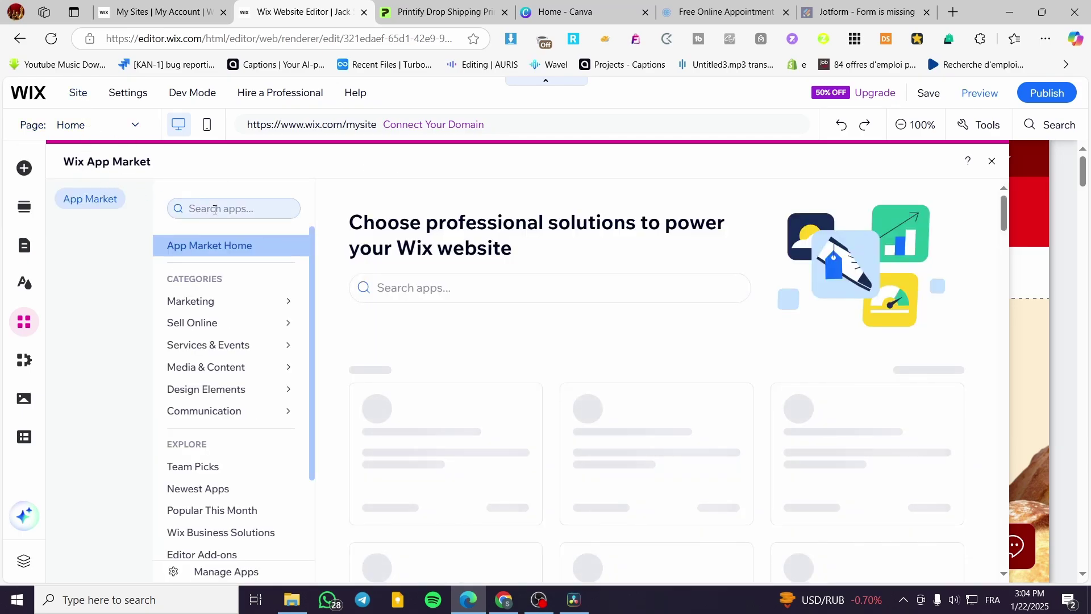
click(239, 211)
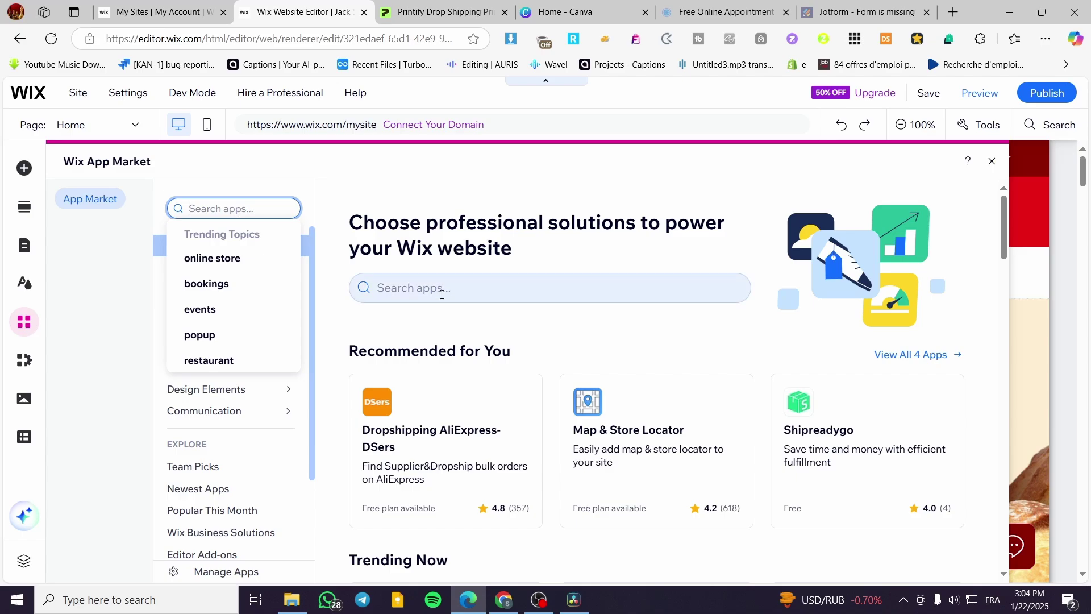
click(413, 288)
click(413, 294)
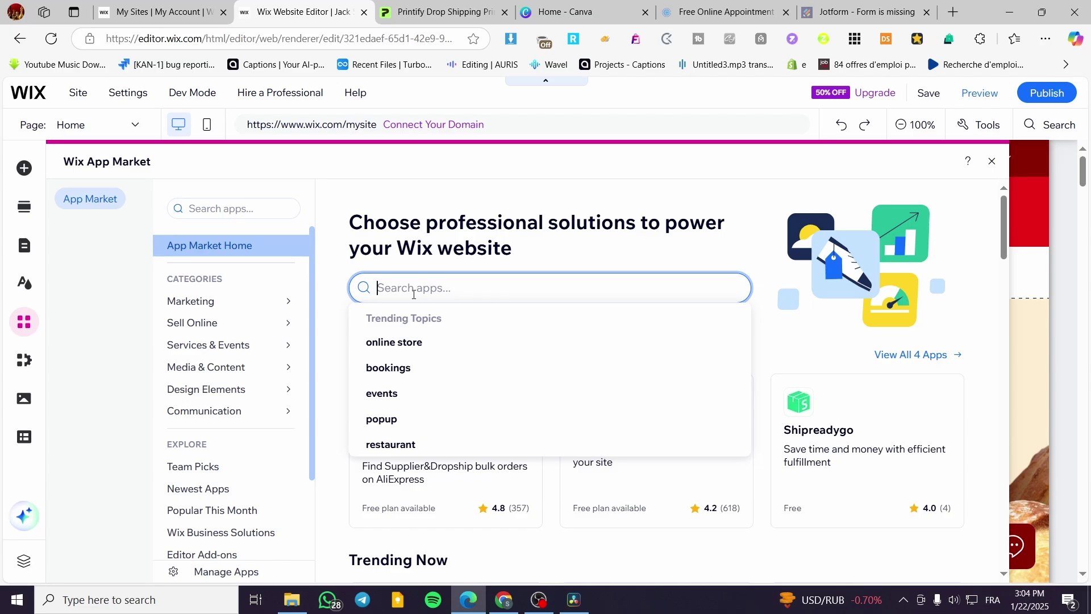
text(print)
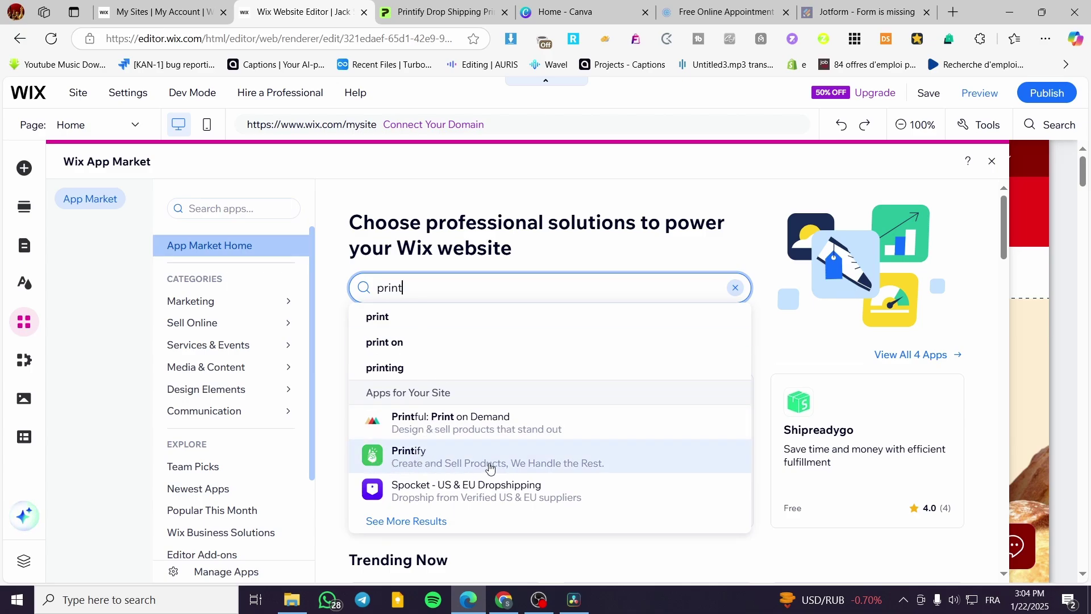
click(392, 461)
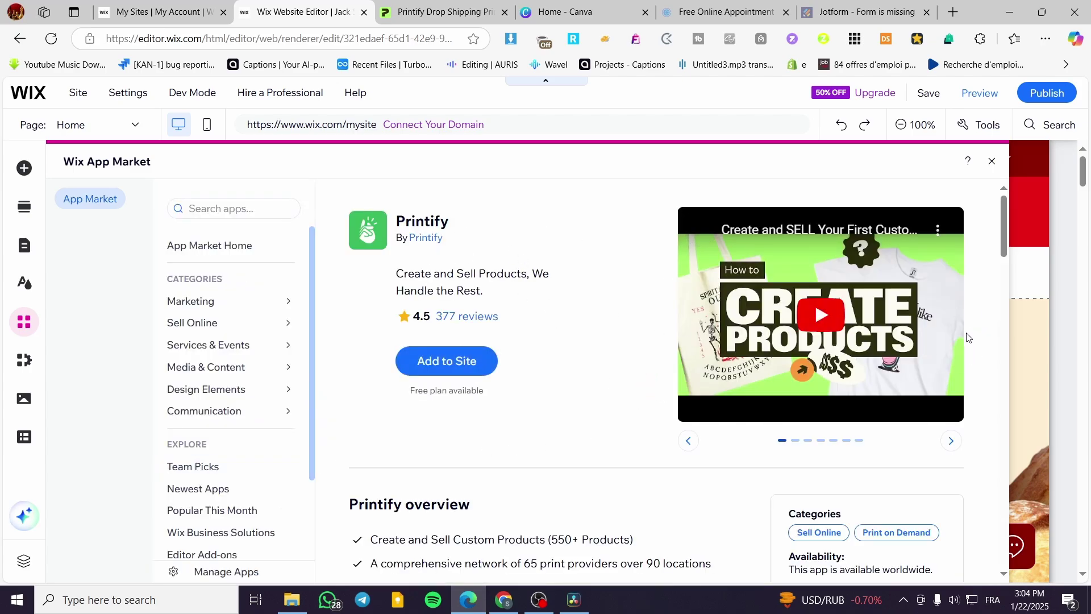
- Add Printify to the site, connecting it with the store name "Jack POD Store" and agreeing to the requested permissions
click(455, 361)
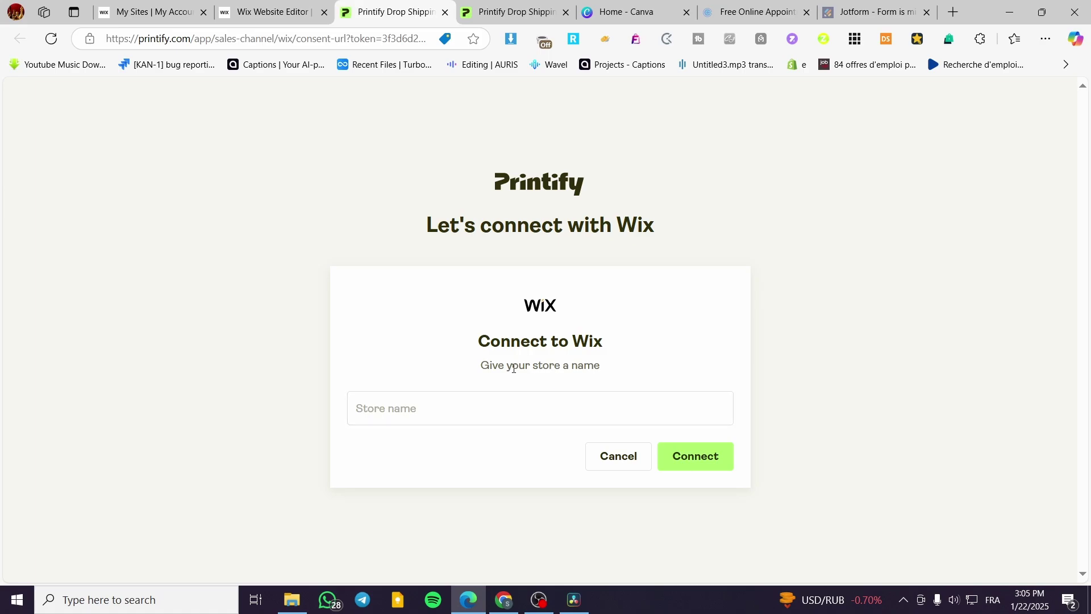
click(470, 420)
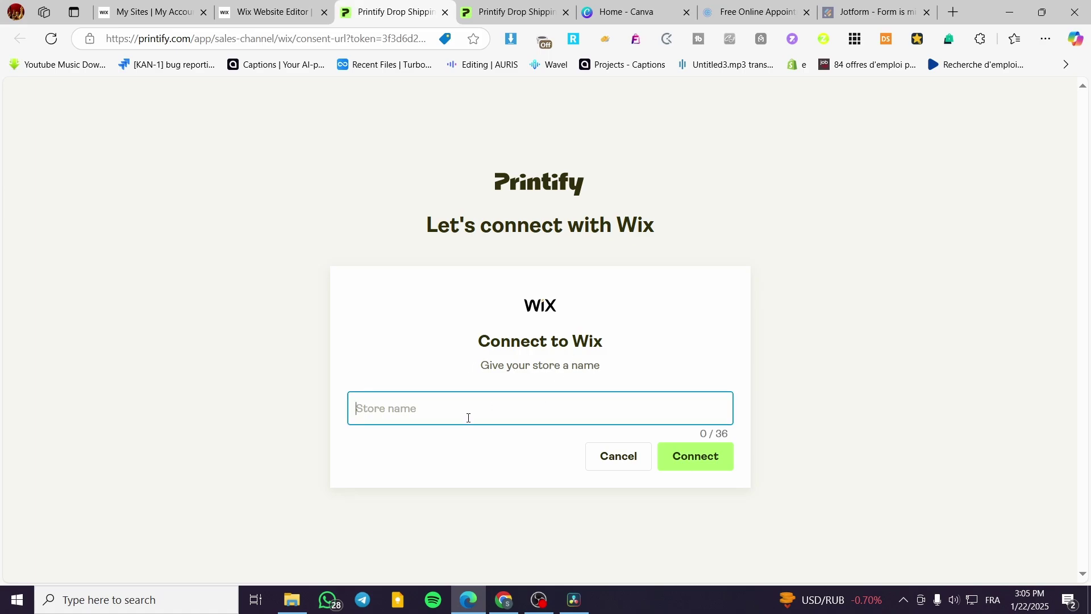
text(ja)
text(ck POD Store)
text(J)
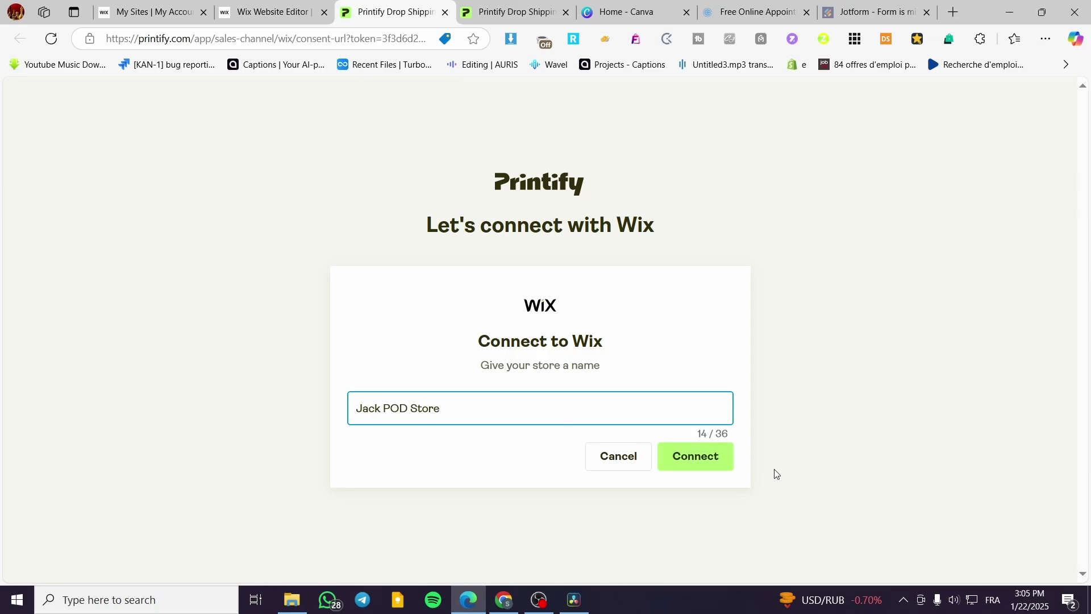
click(722, 467)
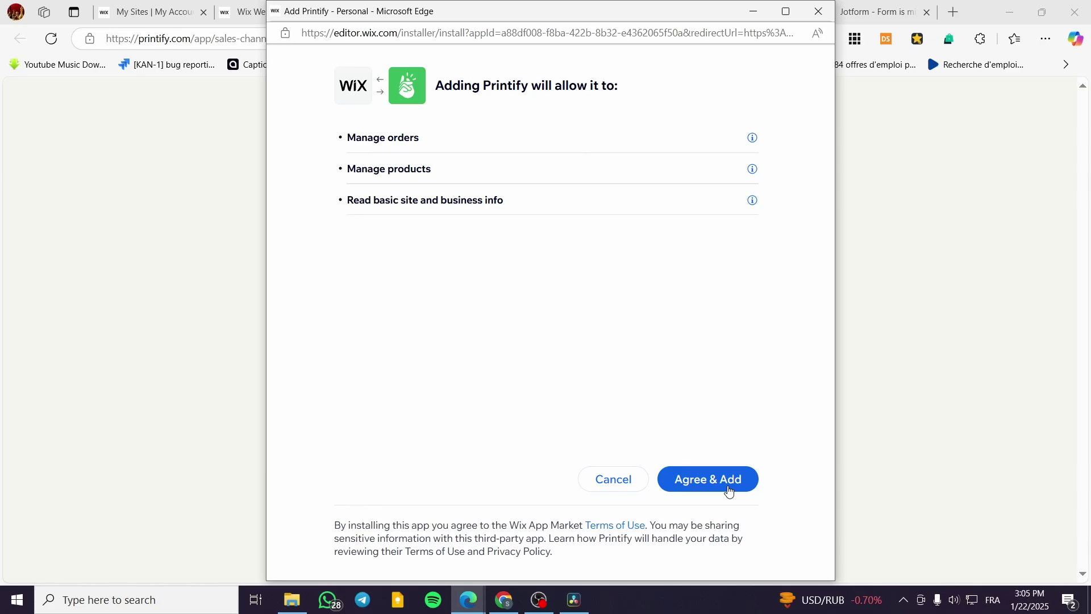
click(729, 491)
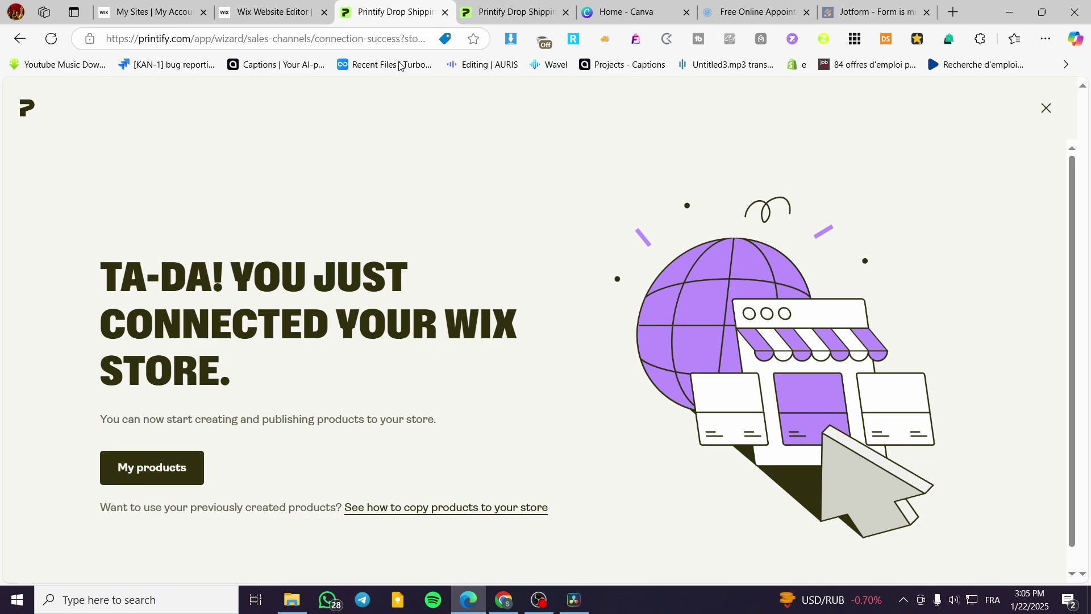
- Open the newly connected store's product list in Printify and check the store selector
click(149, 476)
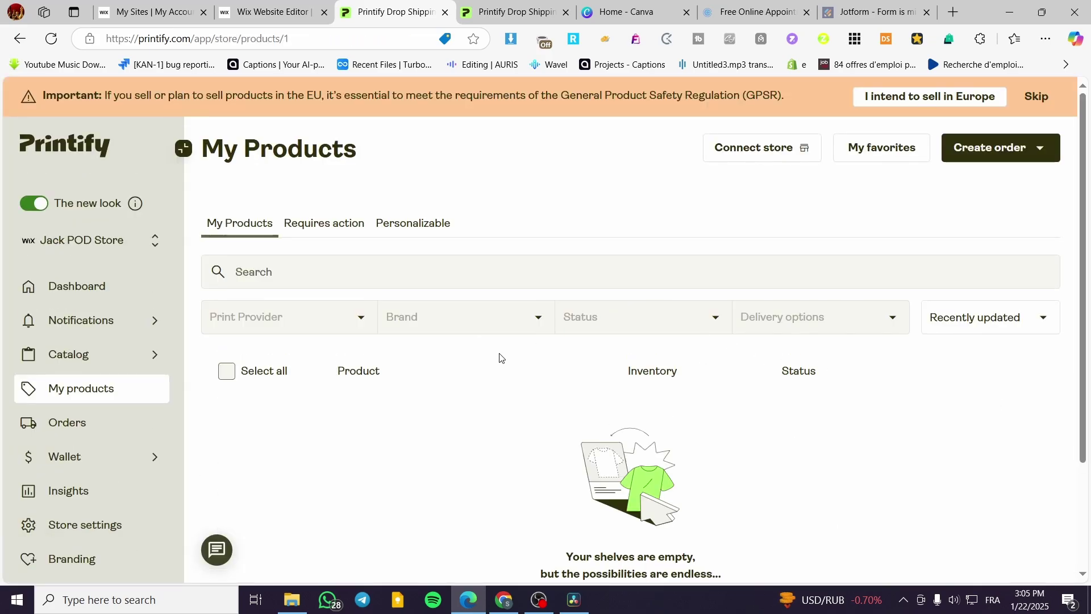
click(106, 246)
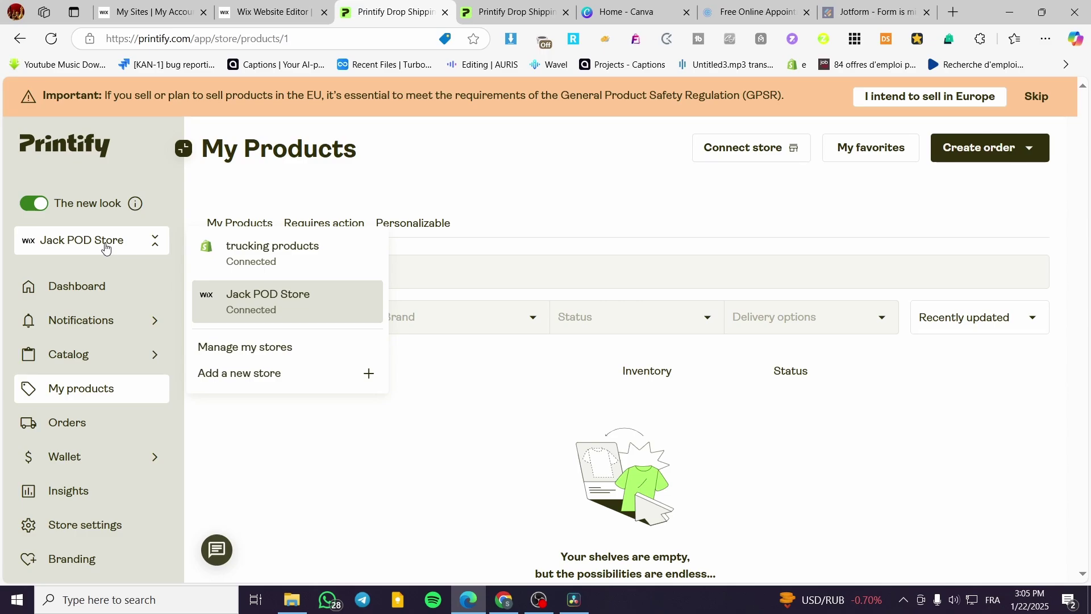
click(550, 470)
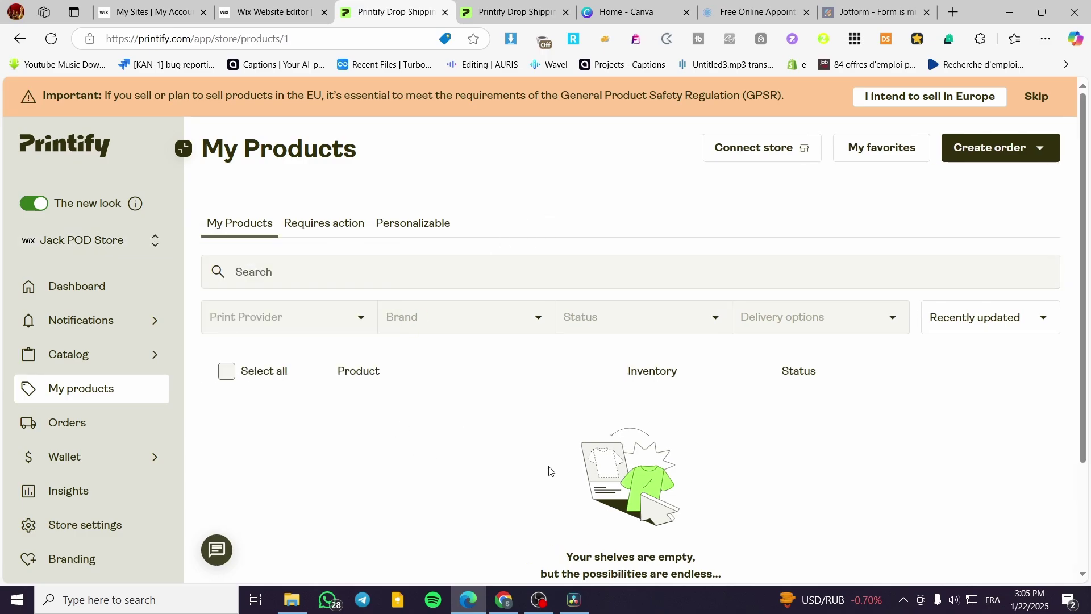
- Check the store list on the older Printify dashboard page, close that page and return to the new store's products
click(512, 12)
click(92, 235)
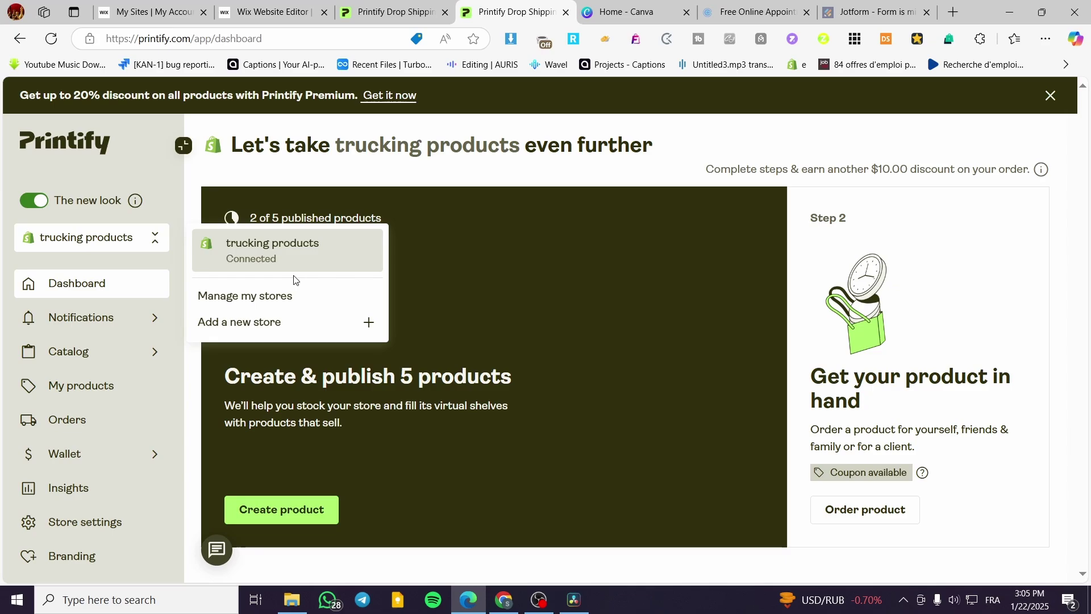
click(565, 11)
click(411, 3)
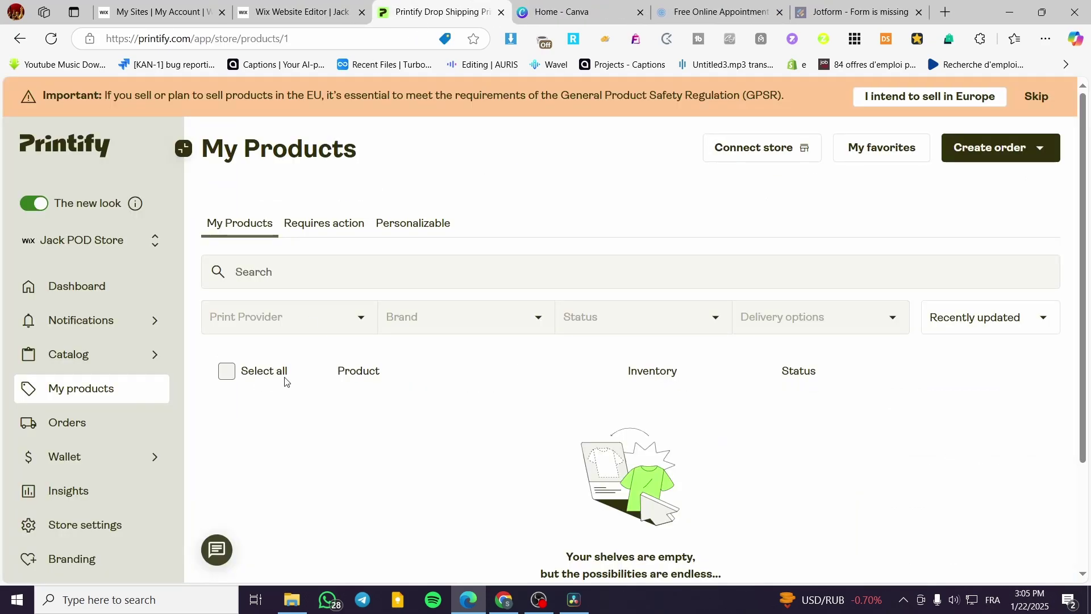
- Examine which stores are connected to the Printify account
click(94, 240)
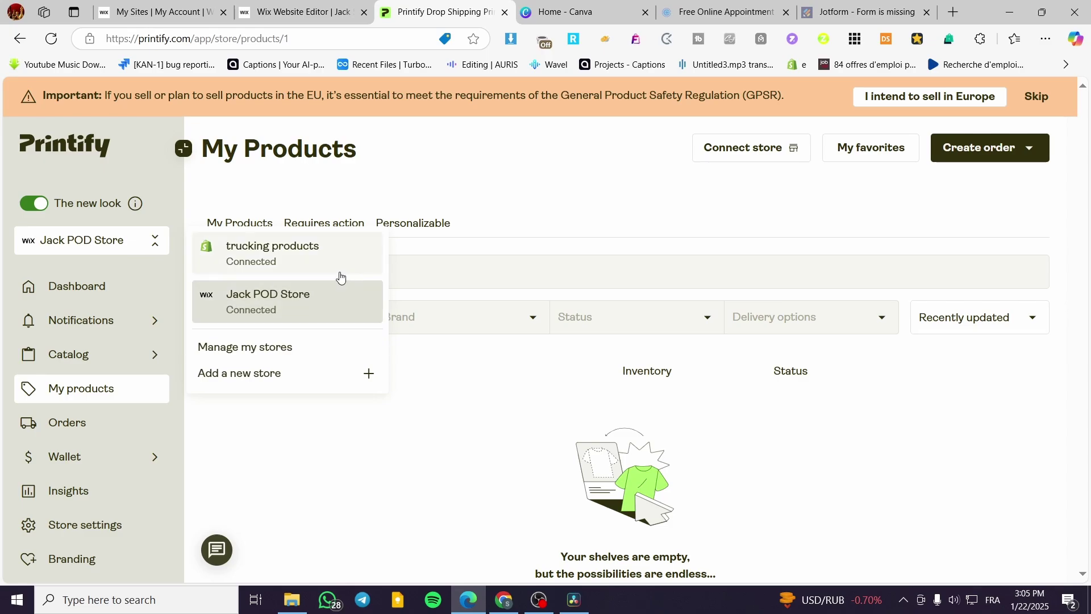
click(134, 243)
click(152, 242)
click(254, 312)
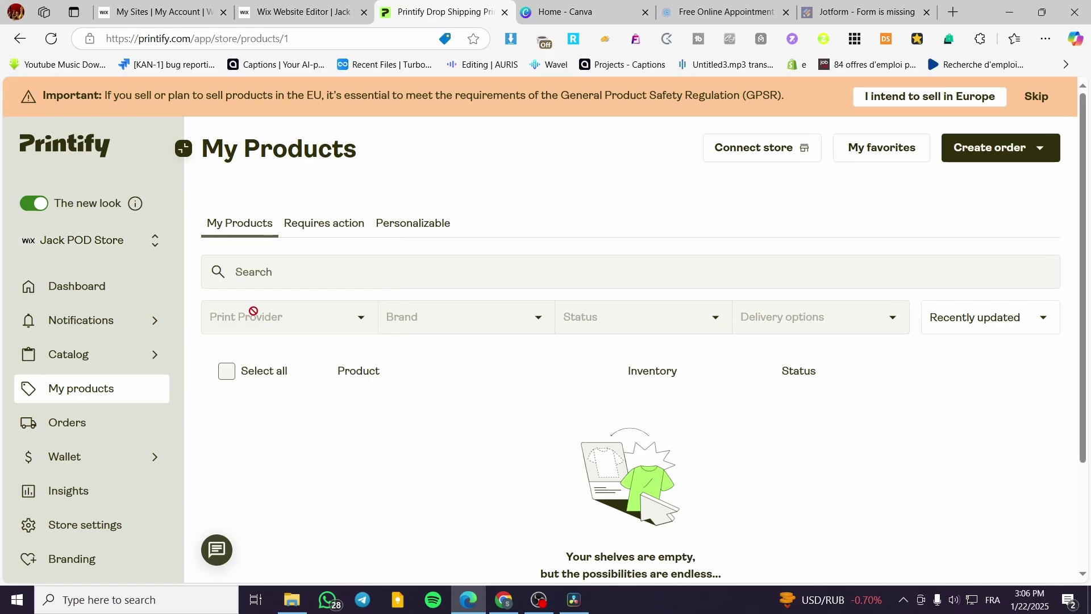
- Look through the Jack POD Store dashboard and bring up the catalog's product categories
click(103, 285)
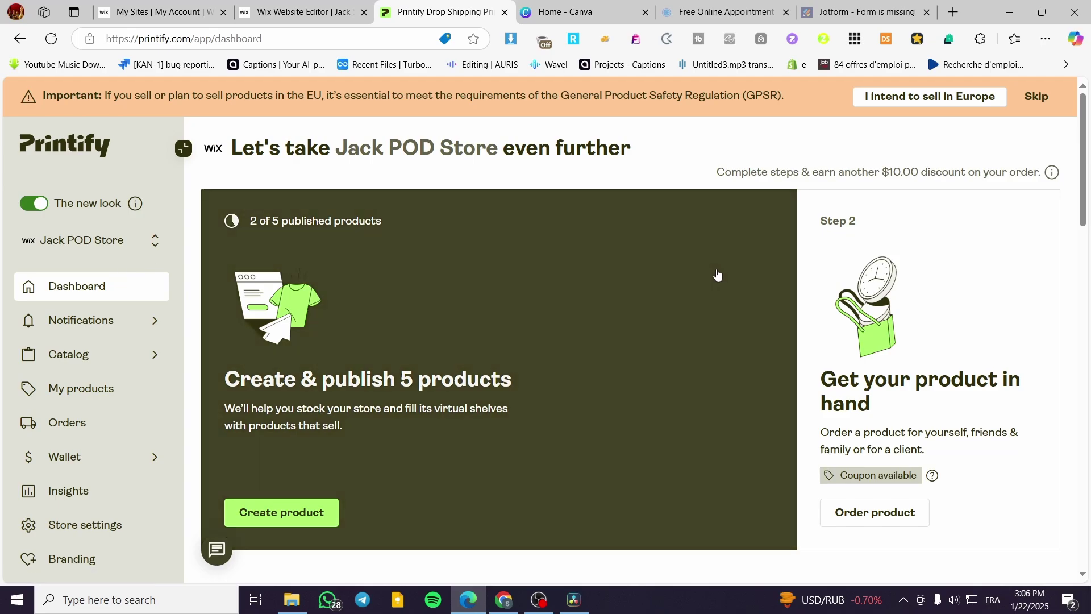
scroll(711, 271, down, 10)
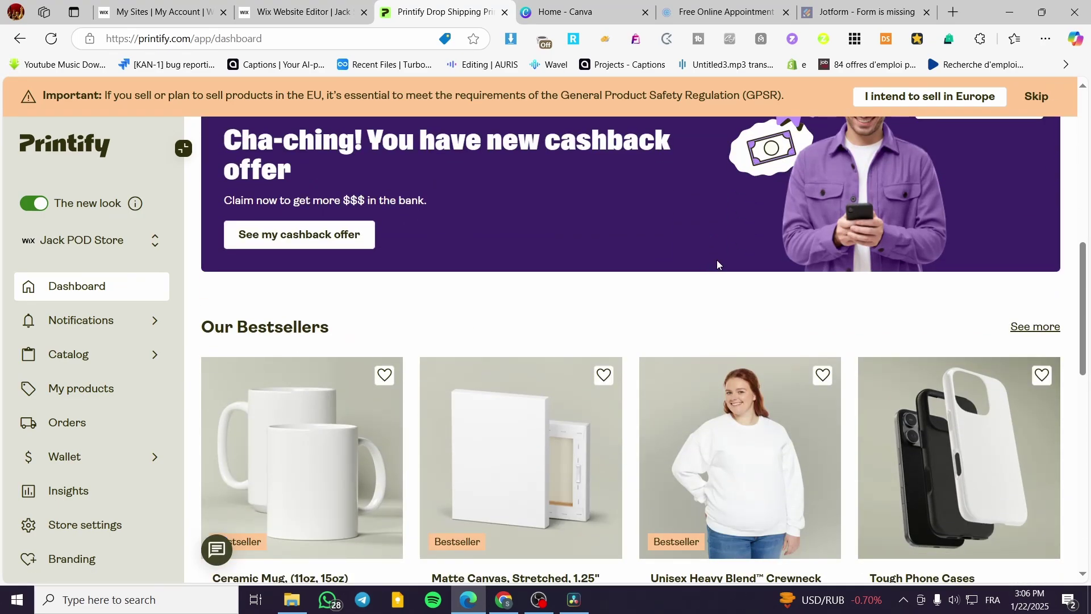
scroll(717, 260, down, 5)
scroll(515, 311, down, 6)
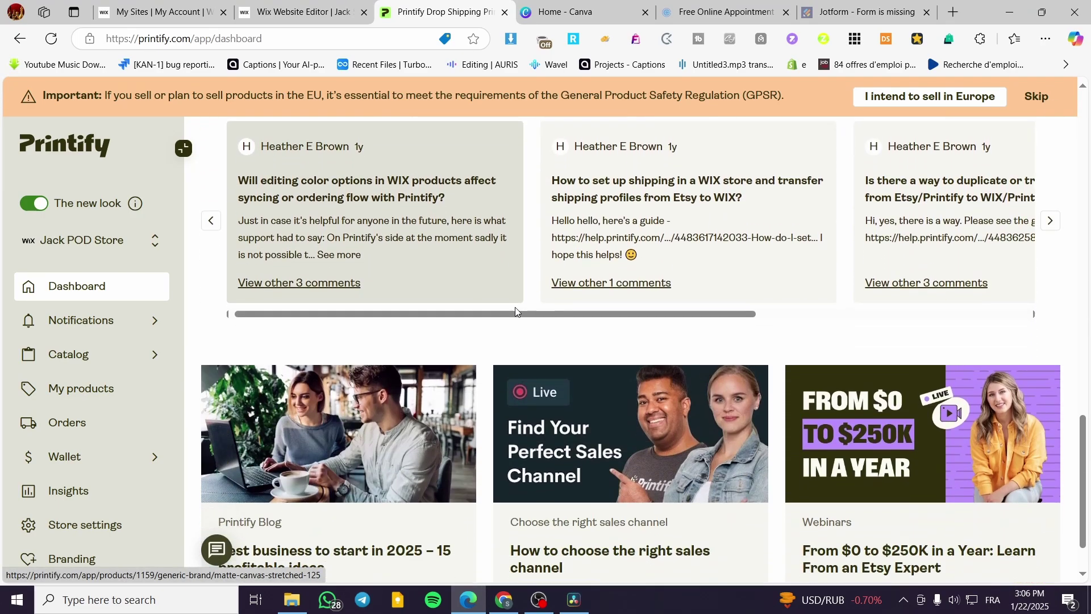
scroll(497, 302, up, 8)
scroll(444, 415, up, 3)
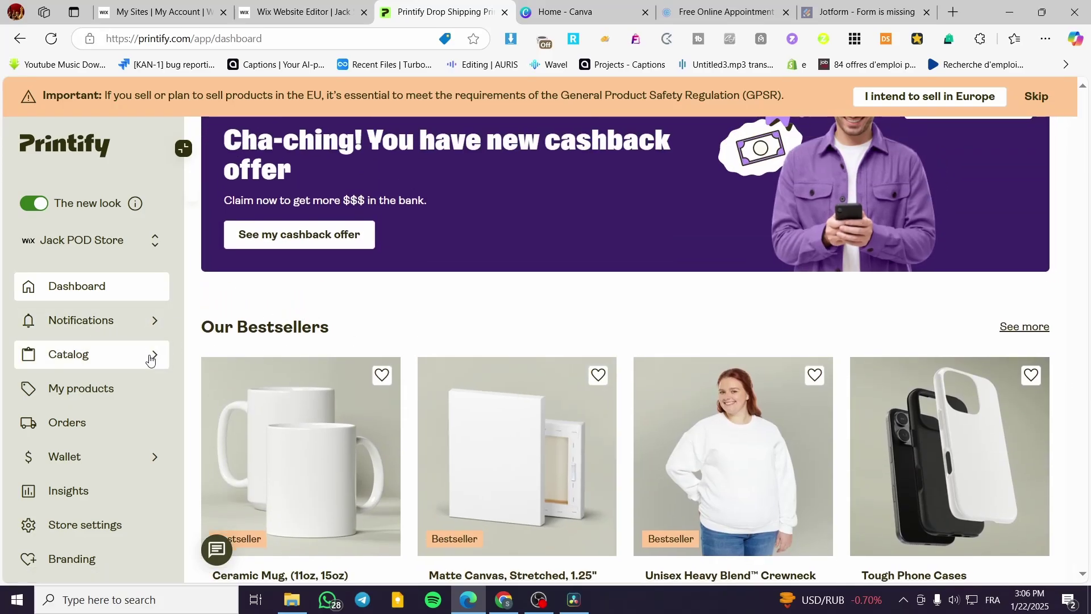
click(108, 357)
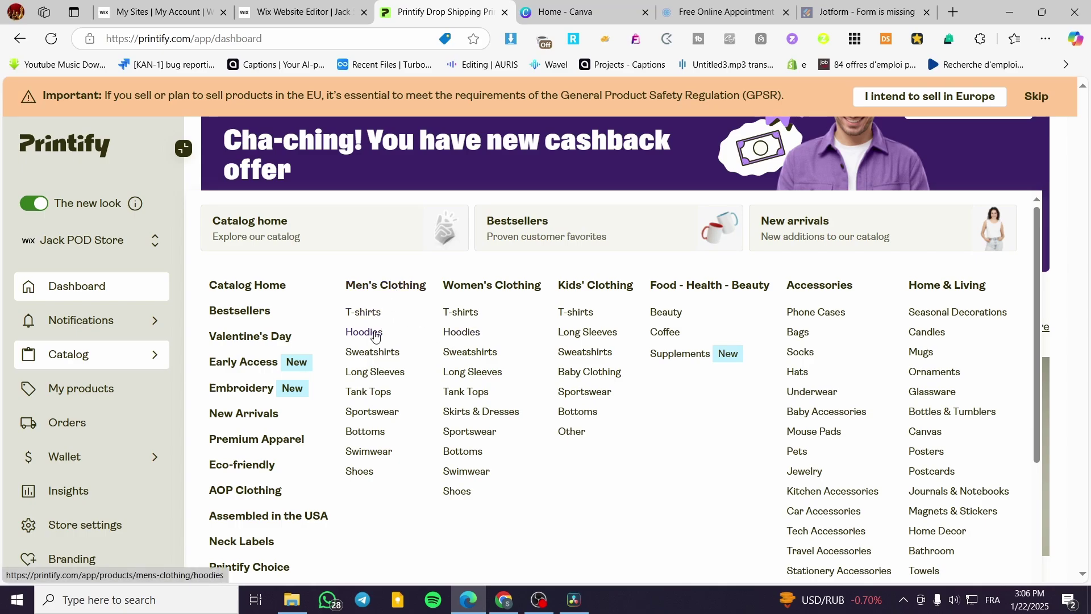
- Browse the men's sweatshirts in the catalog and open the Comfort Colors Unisex Lightweight Crewneck Sweatshirt
click(374, 354)
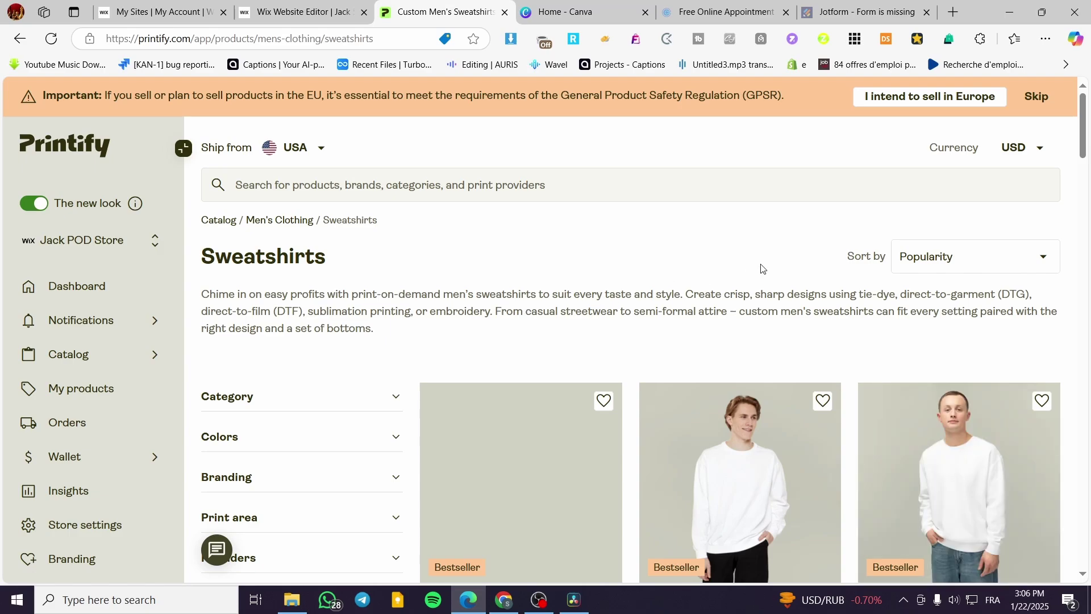
scroll(760, 308, down, 3)
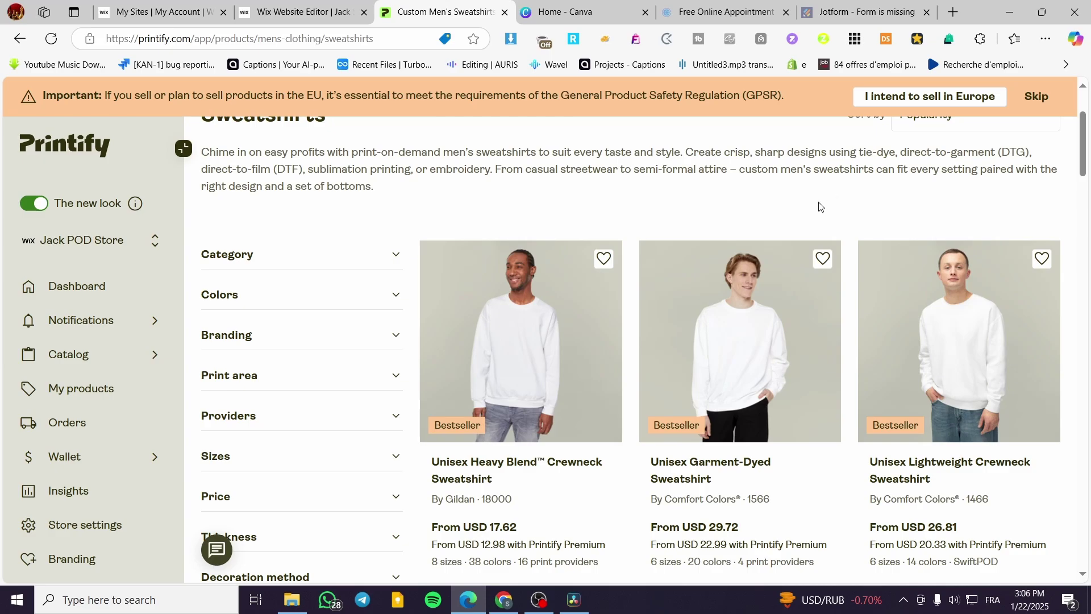
click(958, 359)
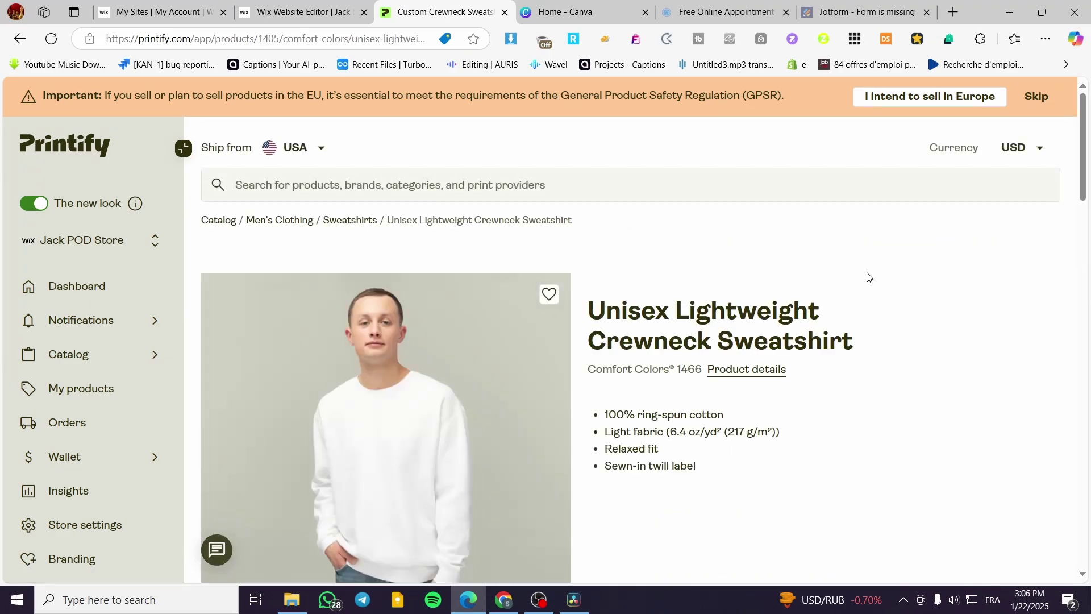
- Review the sweatshirt's product page and start designing it with the provider SwiftPOD
scroll(879, 273, down, 4)
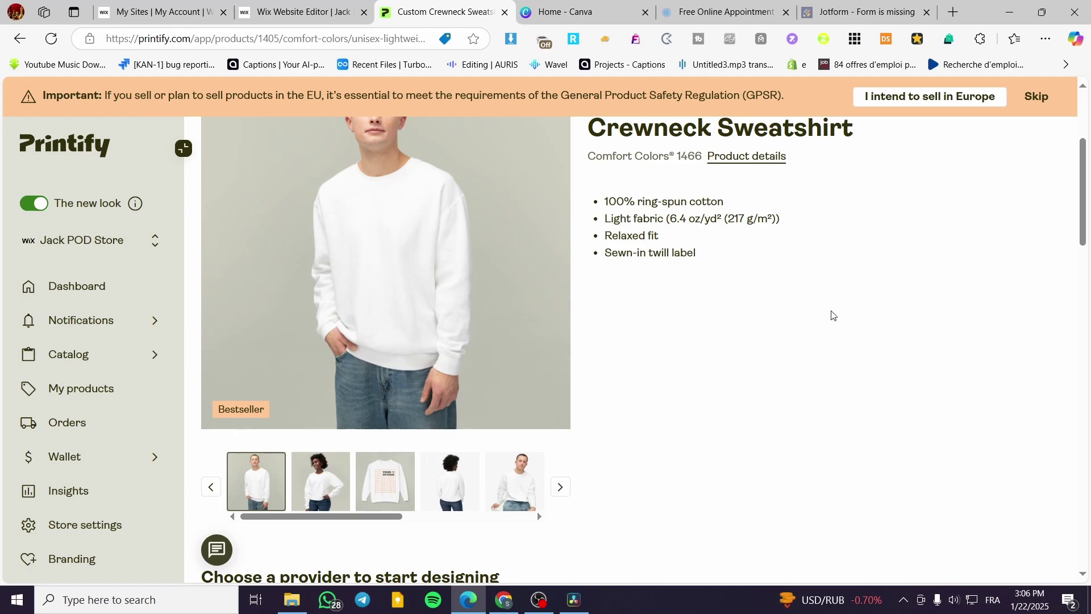
scroll(832, 315, down, 4)
scroll(831, 314, down, 1)
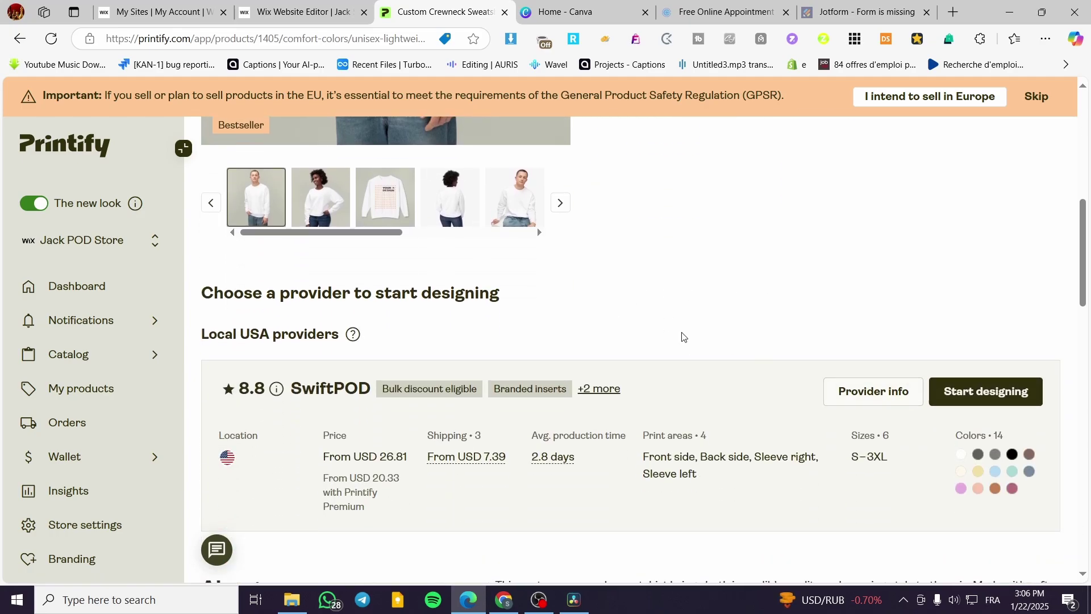
scroll(680, 336, up, 5)
scroll(717, 314, down, 4)
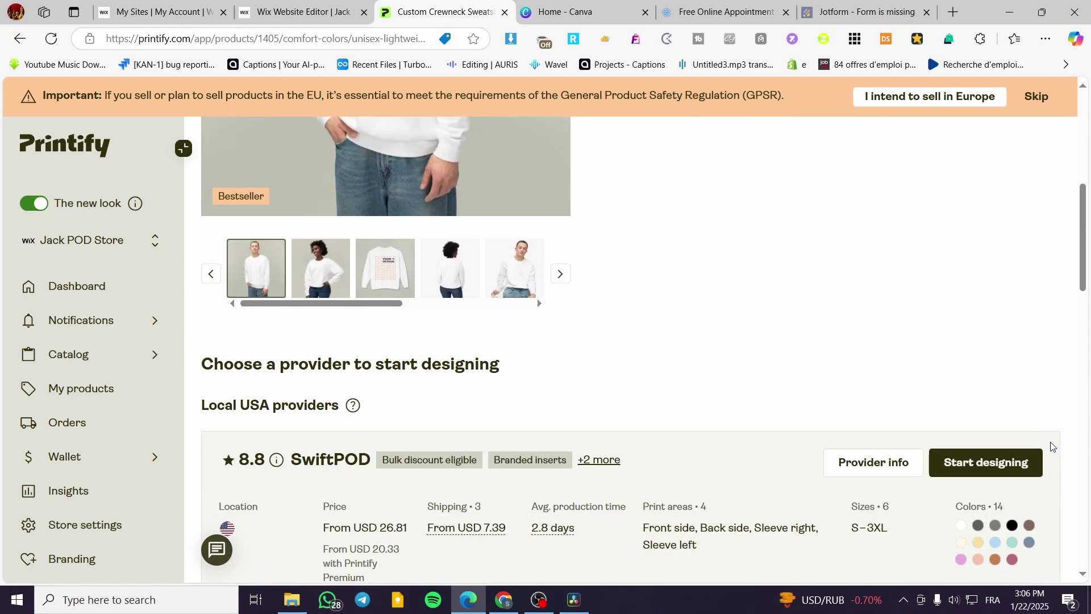
click(1020, 472)
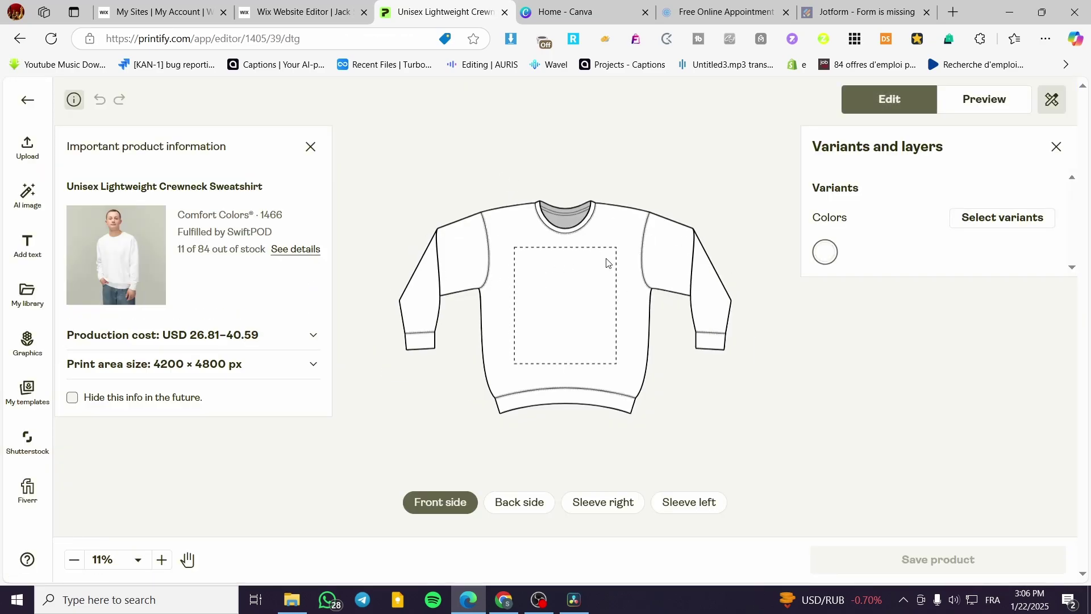
- Upload the image Untitled design (2) from the device onto the sweatshirt's front side and remove it again
click(27, 149)
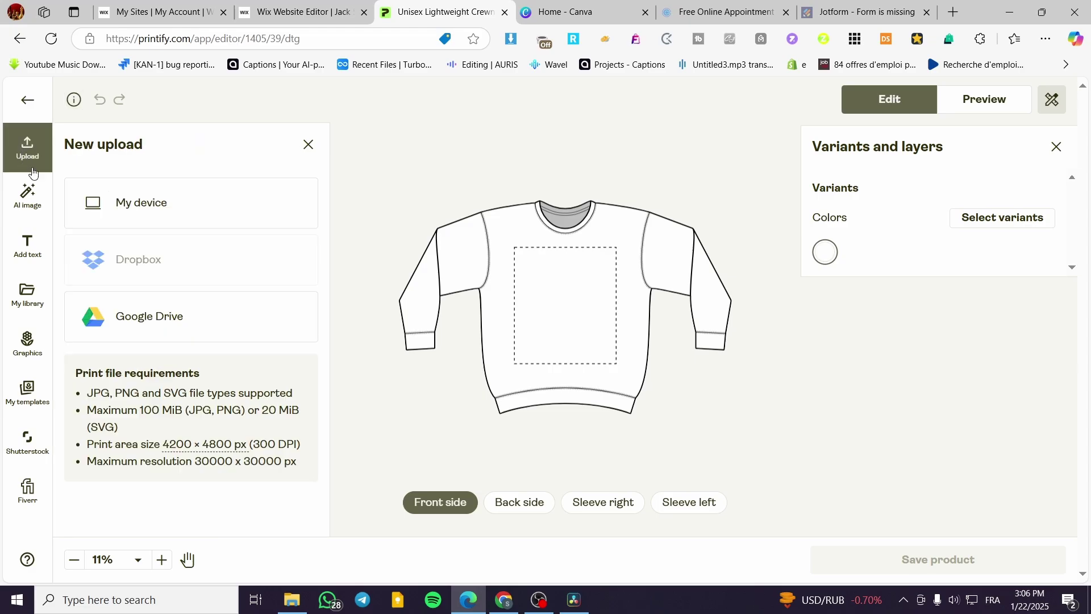
click(148, 209)
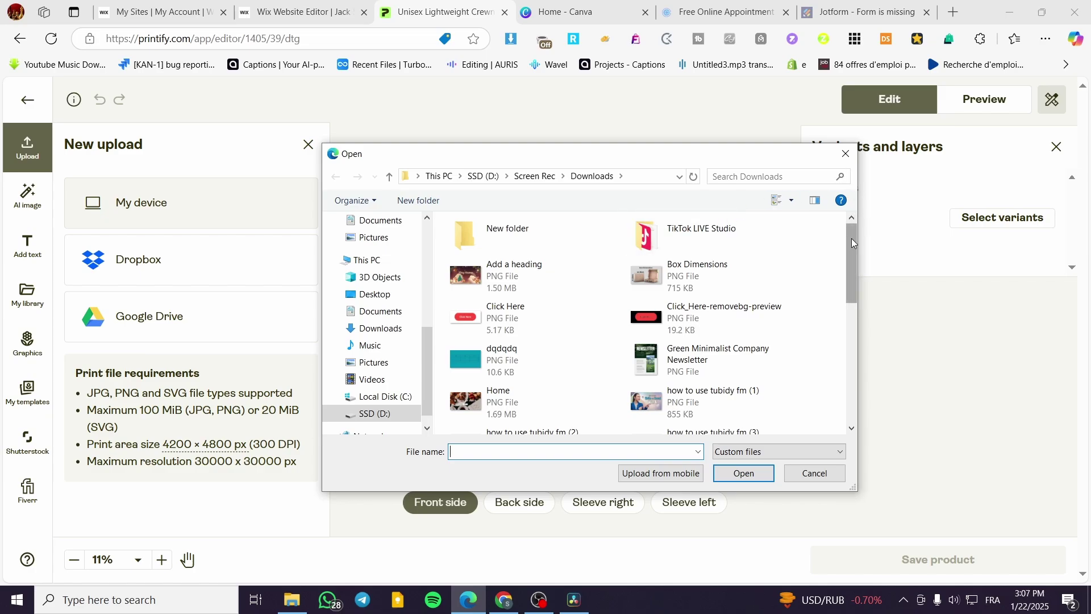
drag(851, 238, 880, 361)
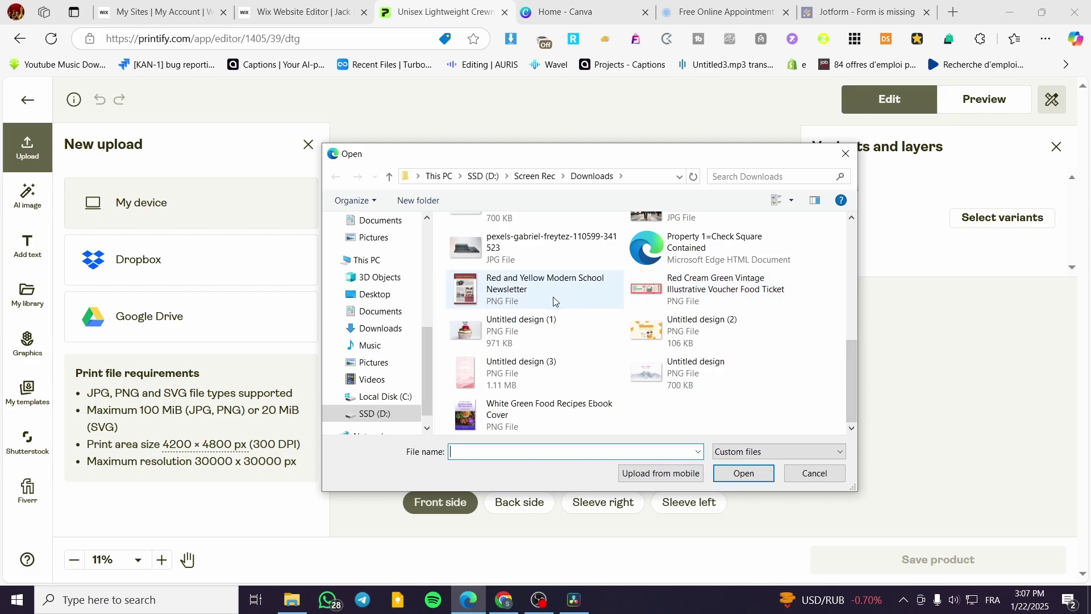
click(764, 301)
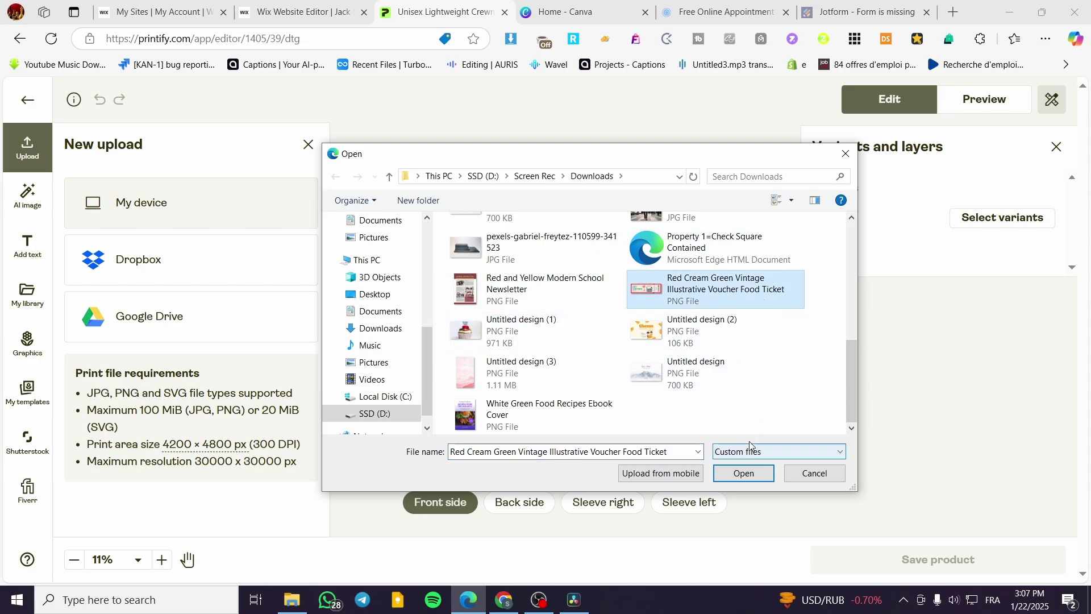
click(726, 344)
click(739, 476)
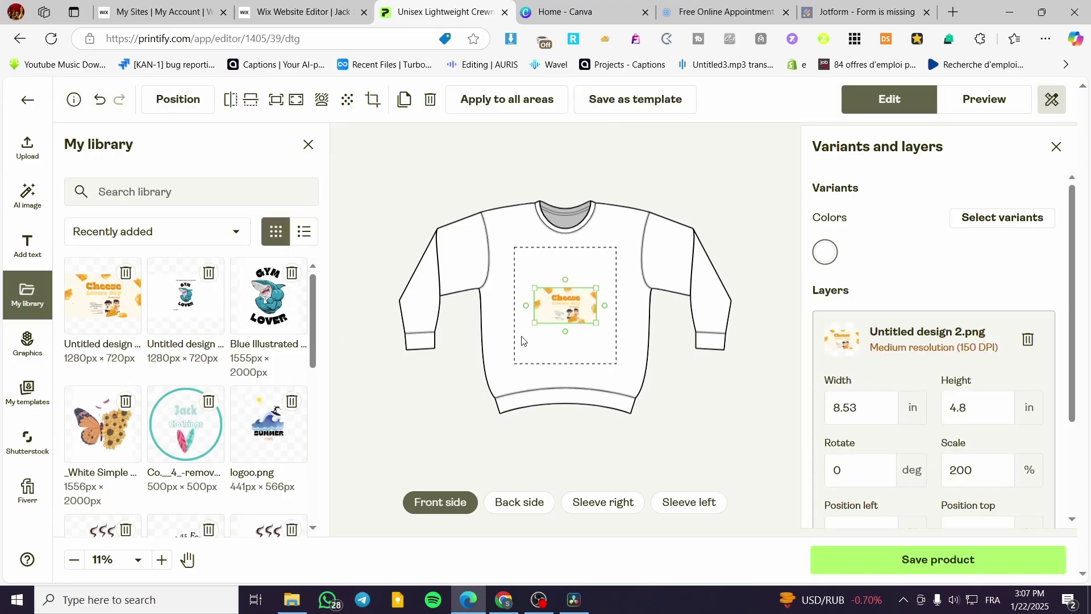
key(Delete)
- Place the round Co.__4_-removebg logo from the library on the sweatshirt's front and shrink it into the print area's upper right corner
click(185, 423)
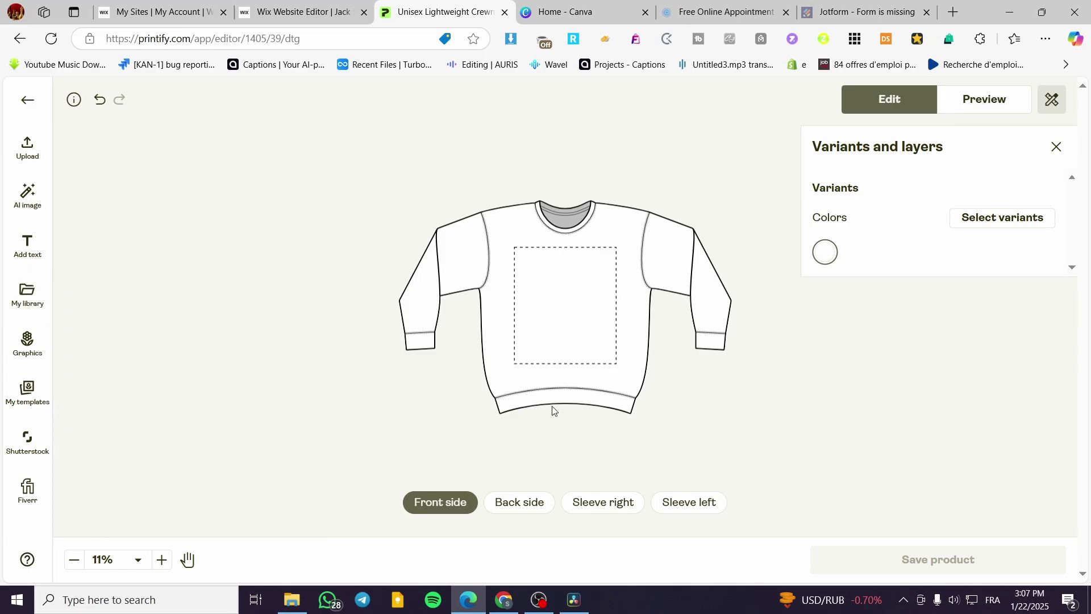
drag(577, 317, 594, 269)
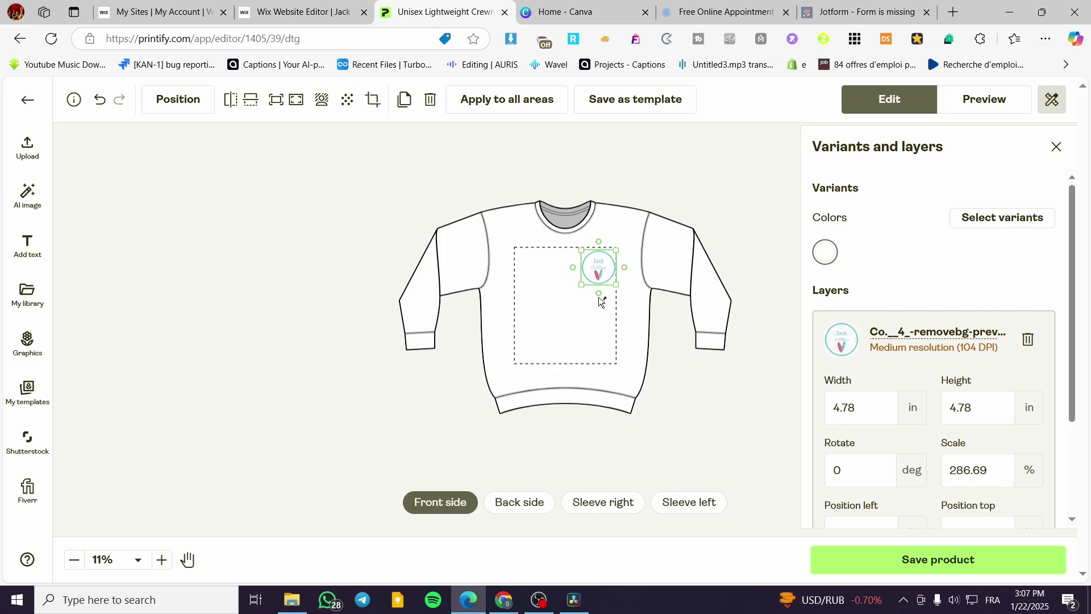
drag(617, 282, 608, 265)
click(758, 317)
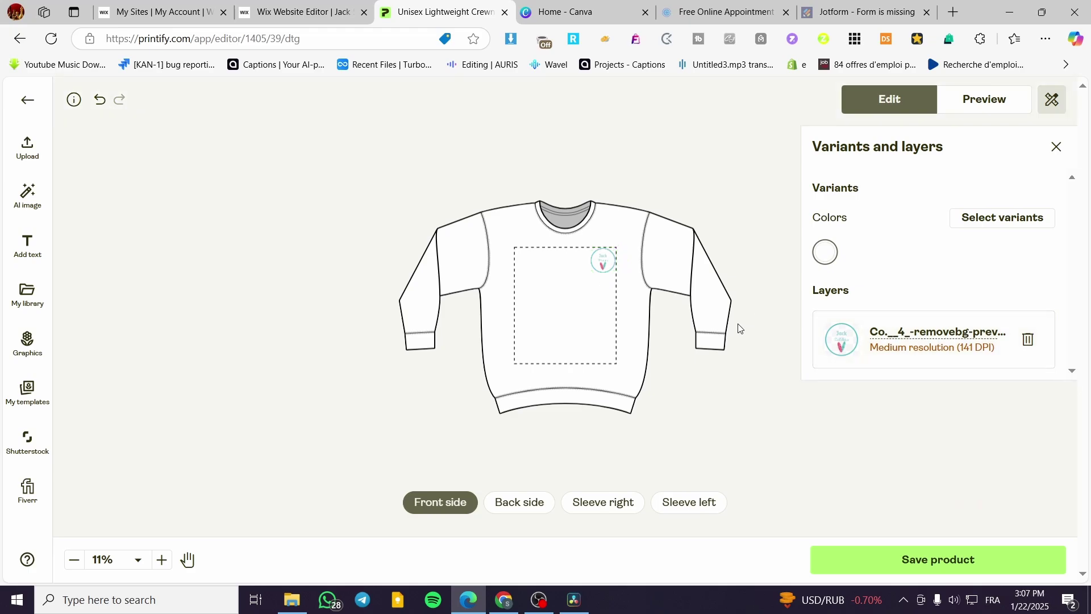
- Center the round logo horizontally on the sweatshirt's upper chest and enlarge it to about 6.05 by 6.05 in
drag(602, 259, 568, 288)
click(716, 363)
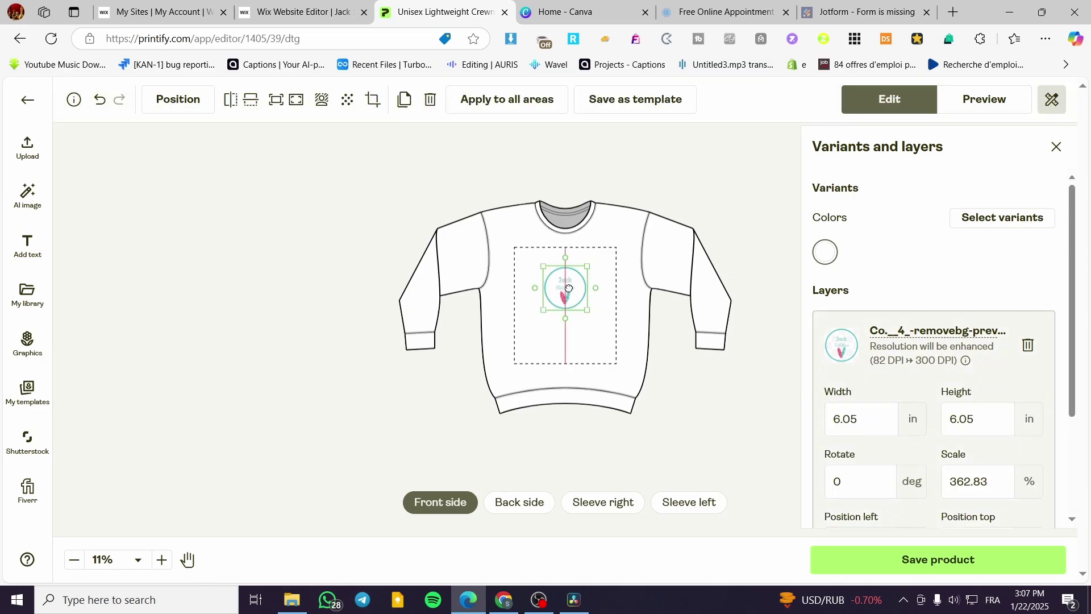
click(684, 346)
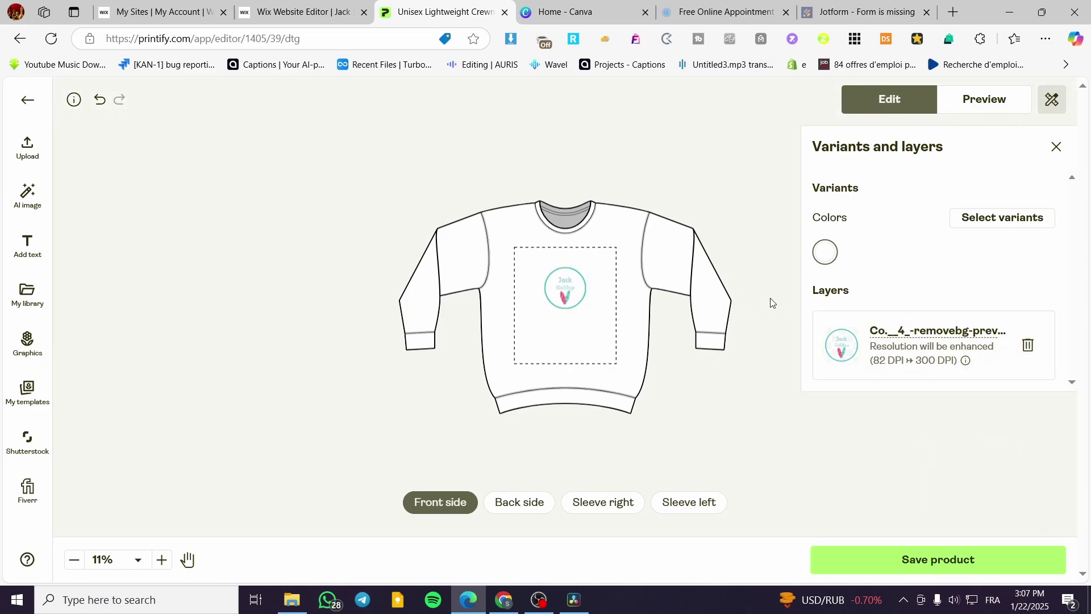
- Add Pepper, Grey and Ivory to the White color variants, leaving Black and Espresso unselected, and save the product
click(1017, 218)
click(840, 345)
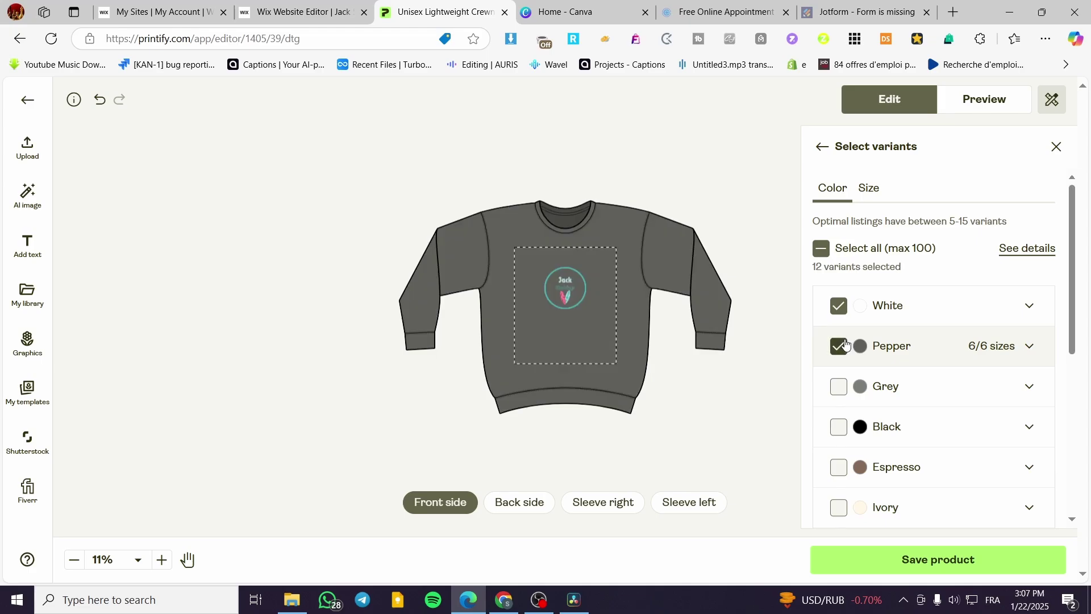
click(841, 388)
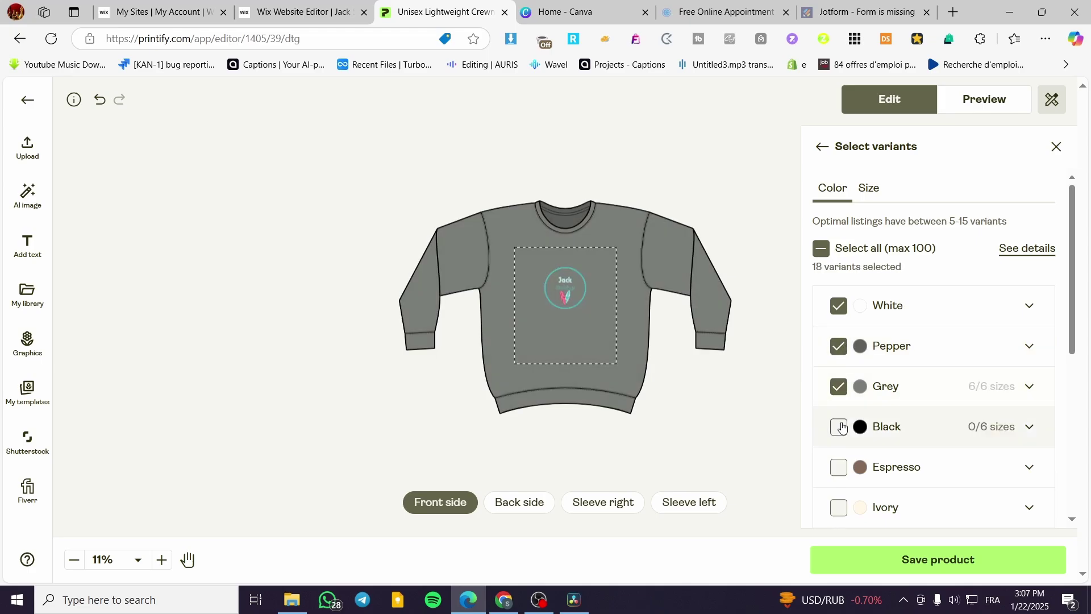
click(838, 426)
click(838, 426)
click(835, 467)
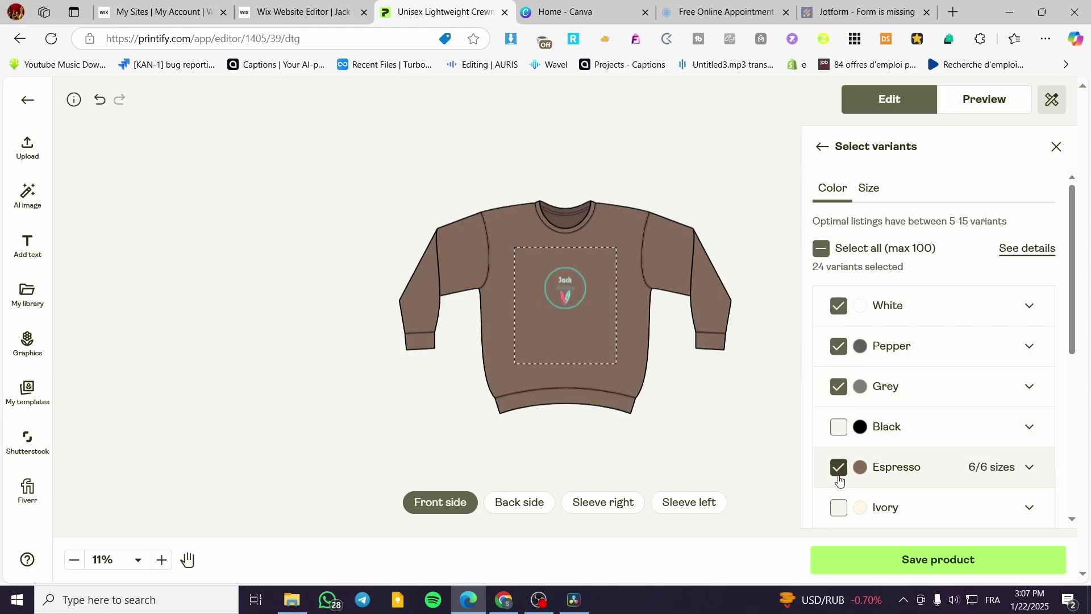
click(838, 507)
click(859, 460)
scroll(860, 459, down, 5)
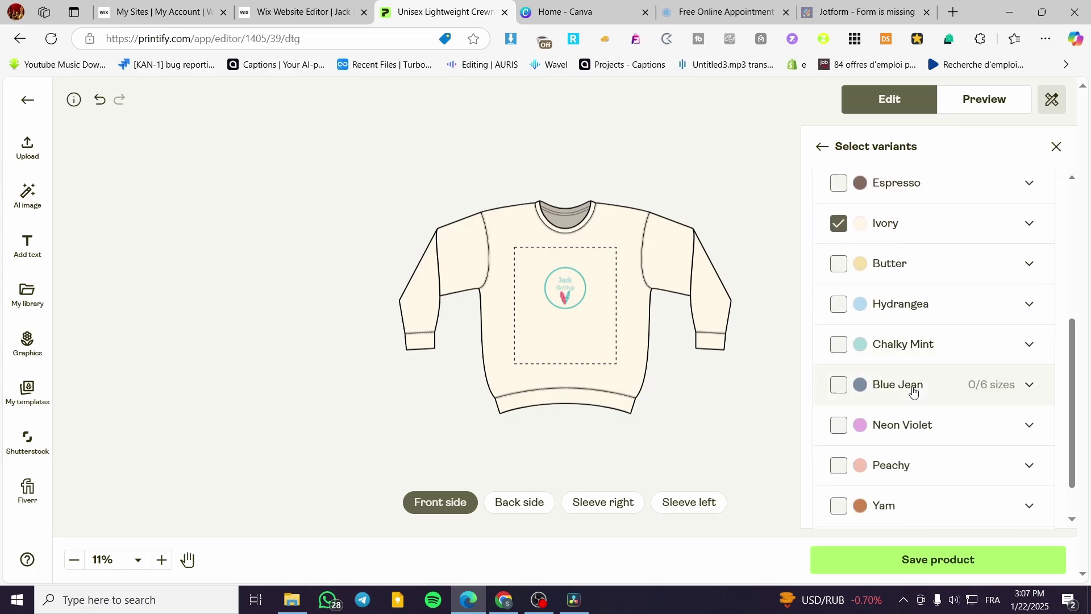
click(955, 562)
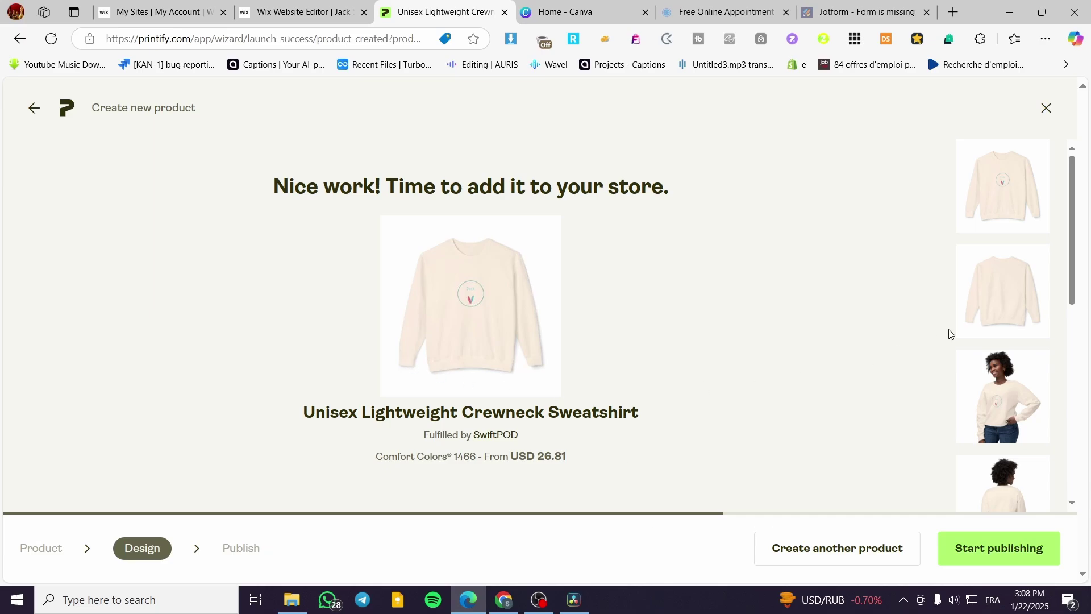
- Look through the product's mockup previews, including the front, back and side views on models
scroll(989, 398, down, 5)
click(1003, 338)
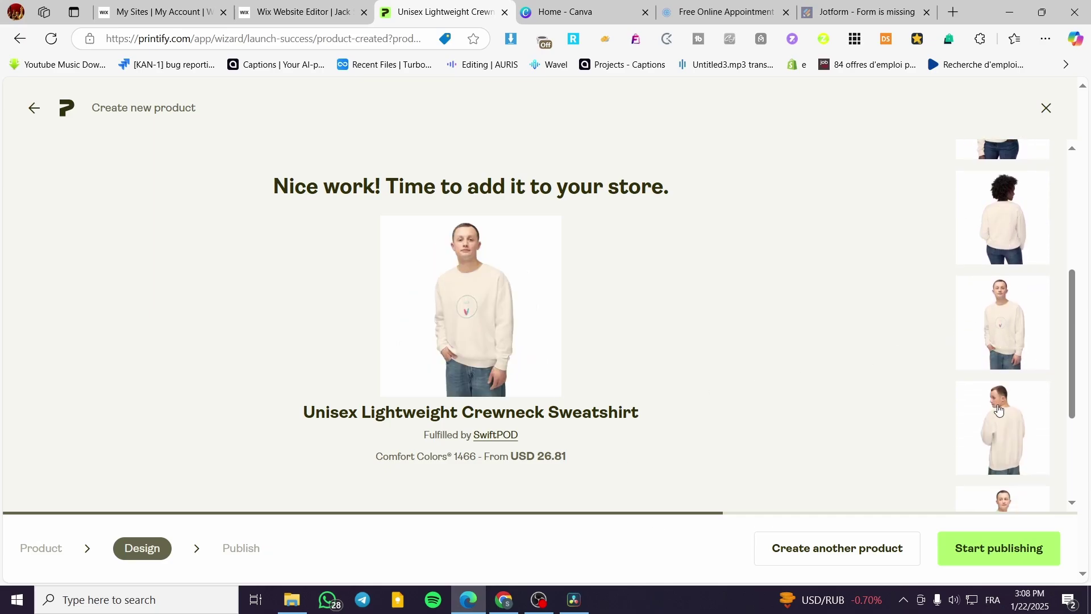
click(1003, 438)
scroll(1005, 438, down, 3)
click(1008, 445)
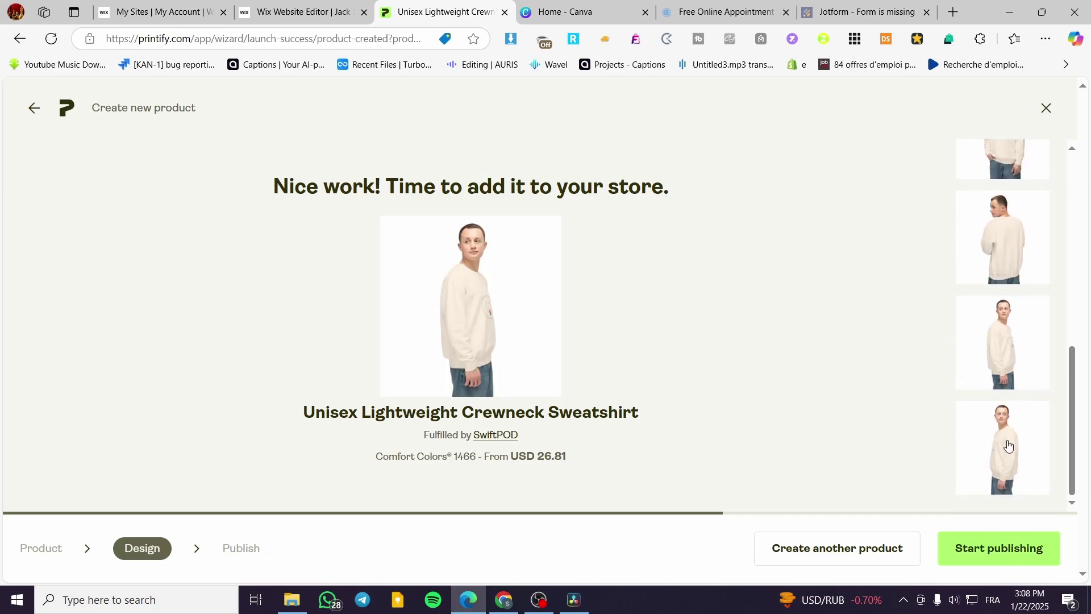
scroll(1009, 426, up, 8)
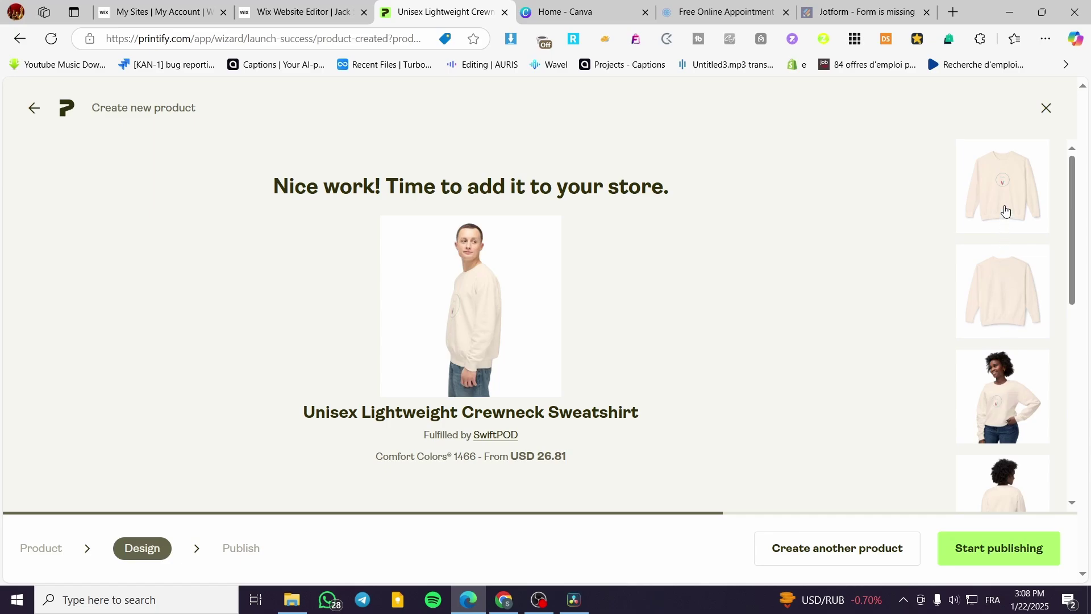
click(1027, 201)
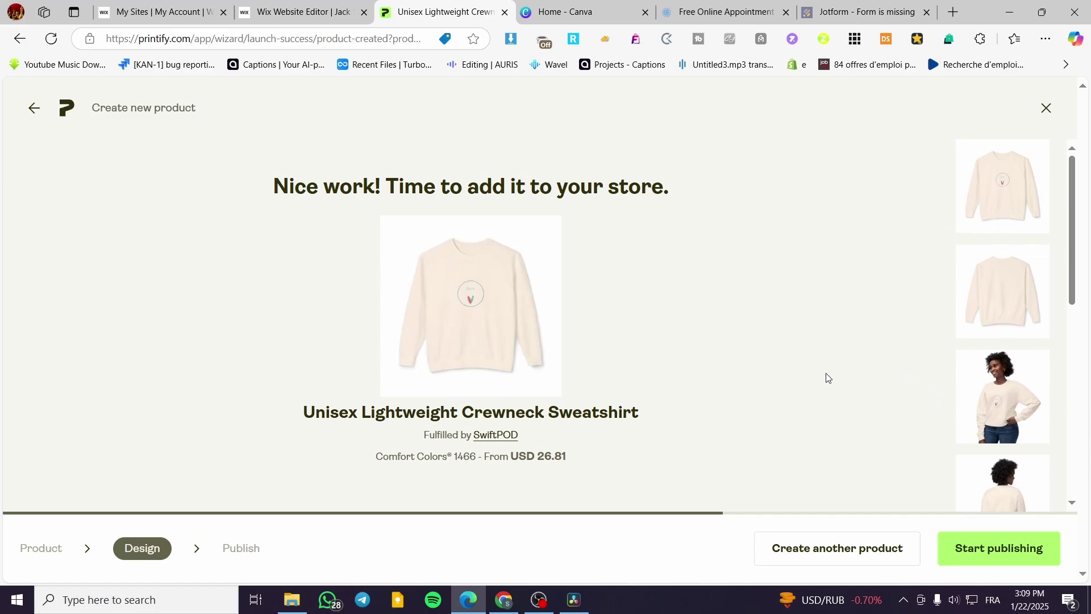
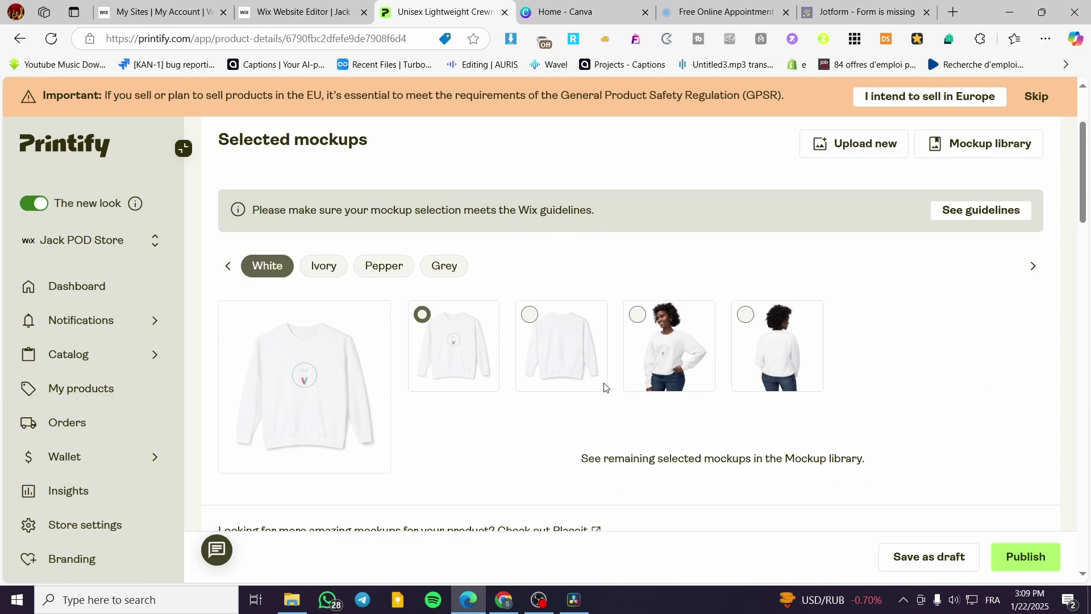
- Set the Pepper front view on the female model as the main mockup
click(321, 266)
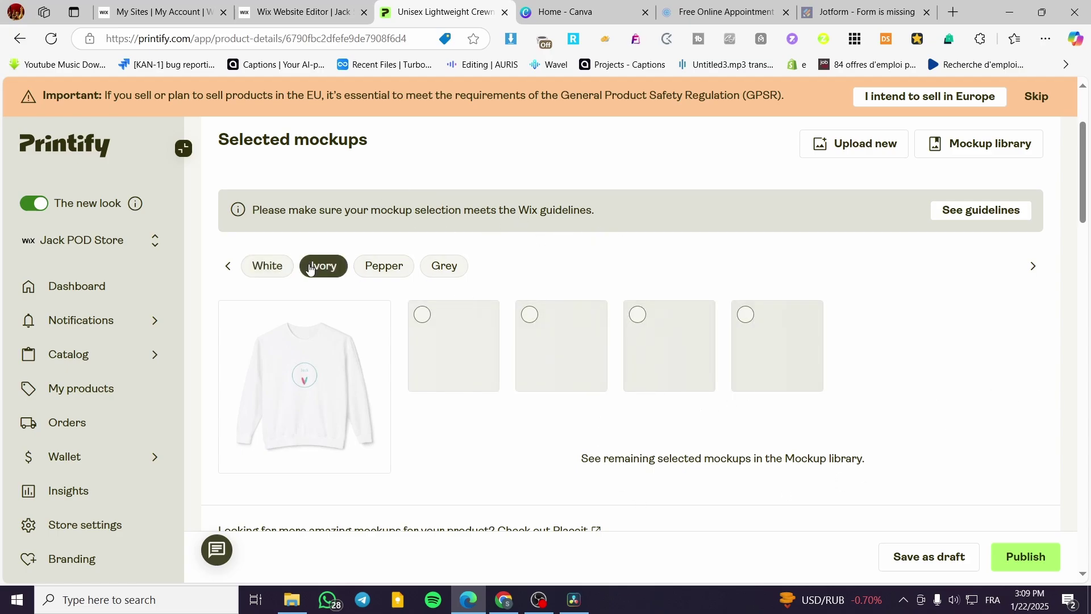
click(376, 267)
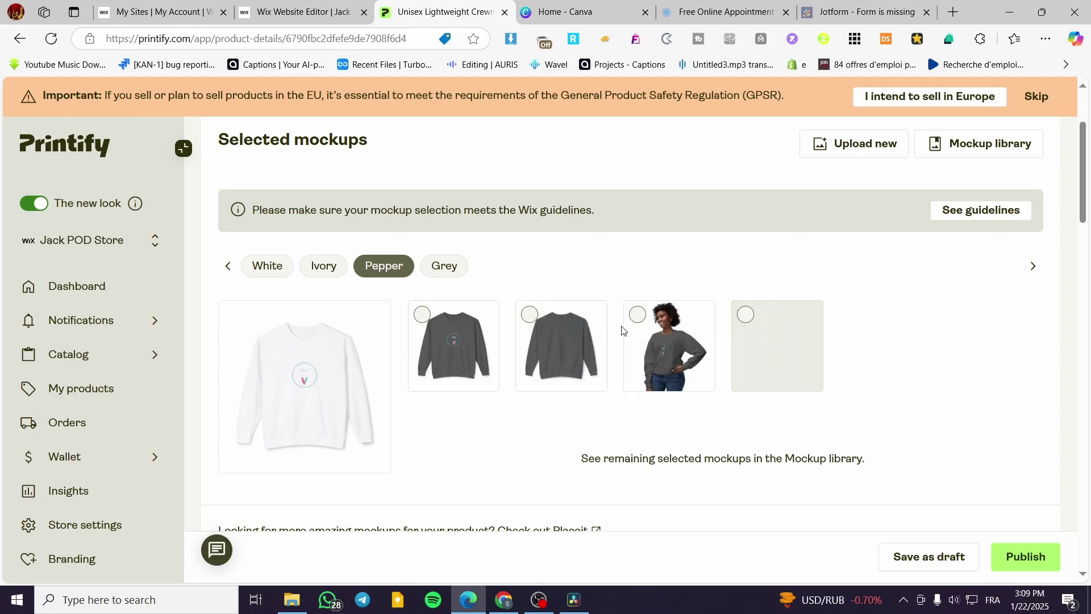
click(663, 328)
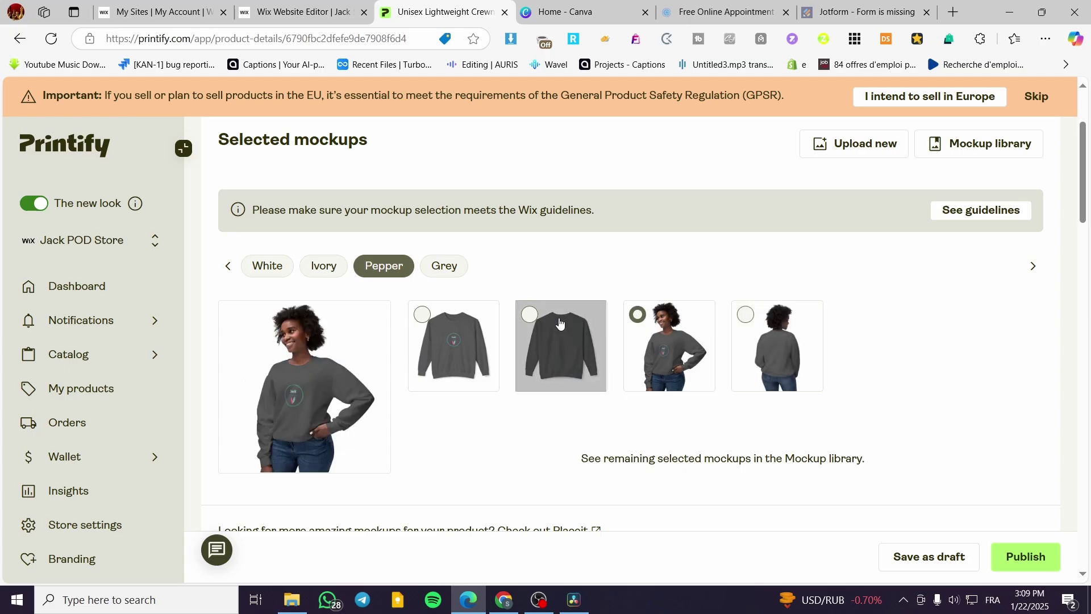
- Set the Grey front view on the female model as the main mockup
click(436, 276)
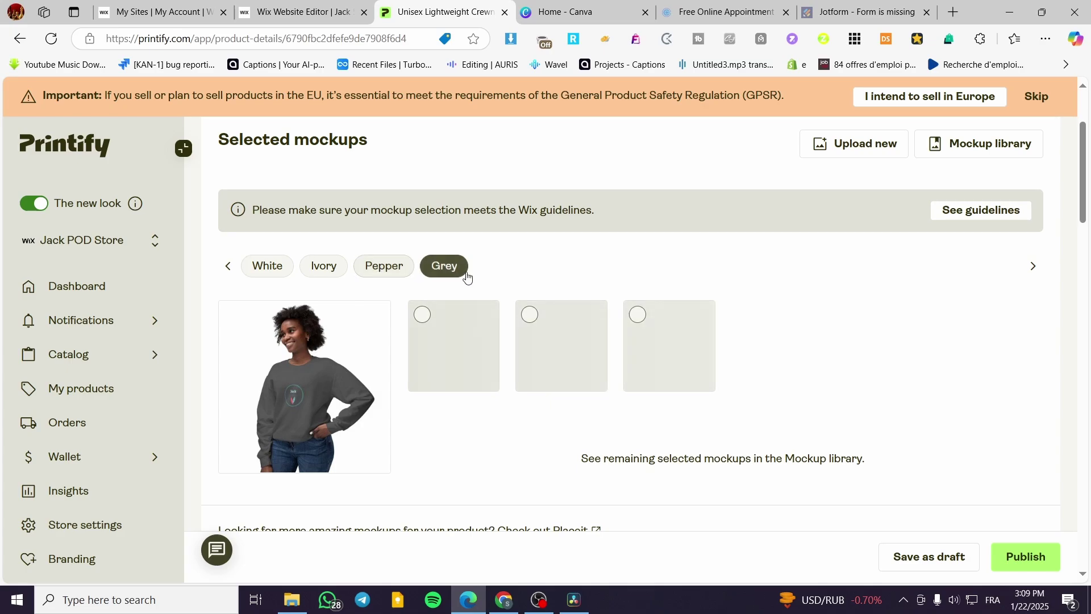
scroll(485, 280, down, 3)
scroll(485, 280, up, 5)
scroll(460, 323, down, 1)
scroll(460, 323, down, 4)
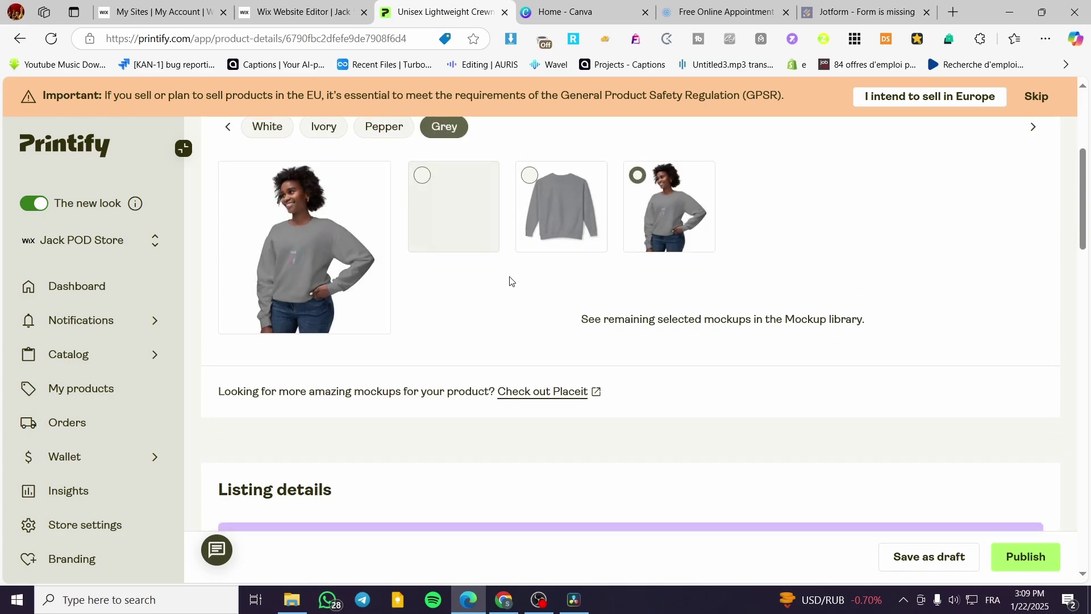
scroll(509, 281, up, 1)
- Look over the Ivory mockups and the listing's title and description
click(326, 198)
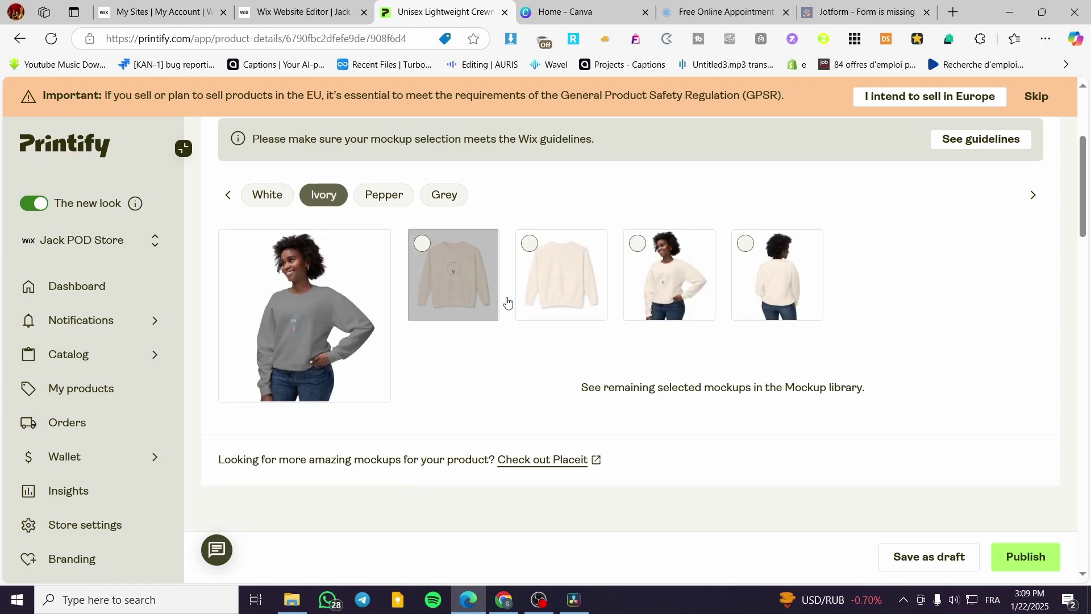
scroll(948, 355, down, 6)
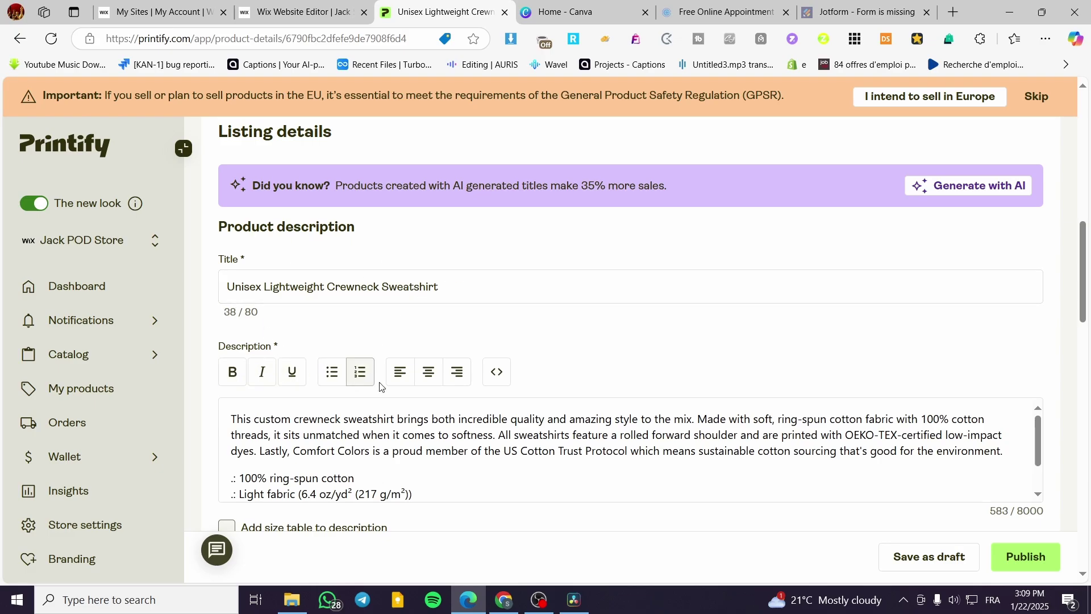
scroll(482, 468, down, 3)
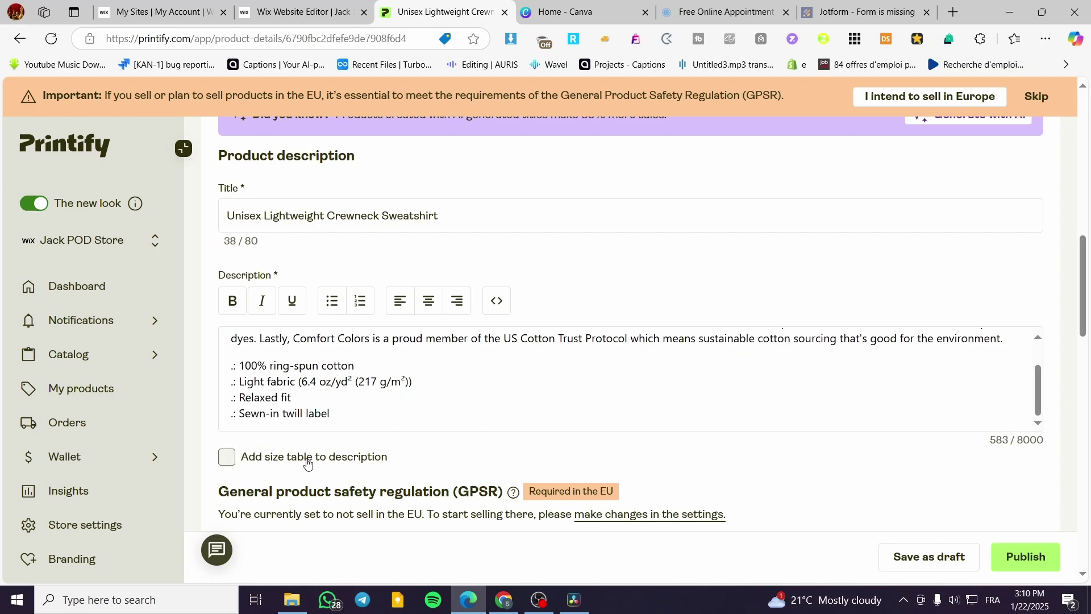
- Add the size table to the product description and go to the beginning of the table
click(226, 458)
scroll(446, 392, down, 2)
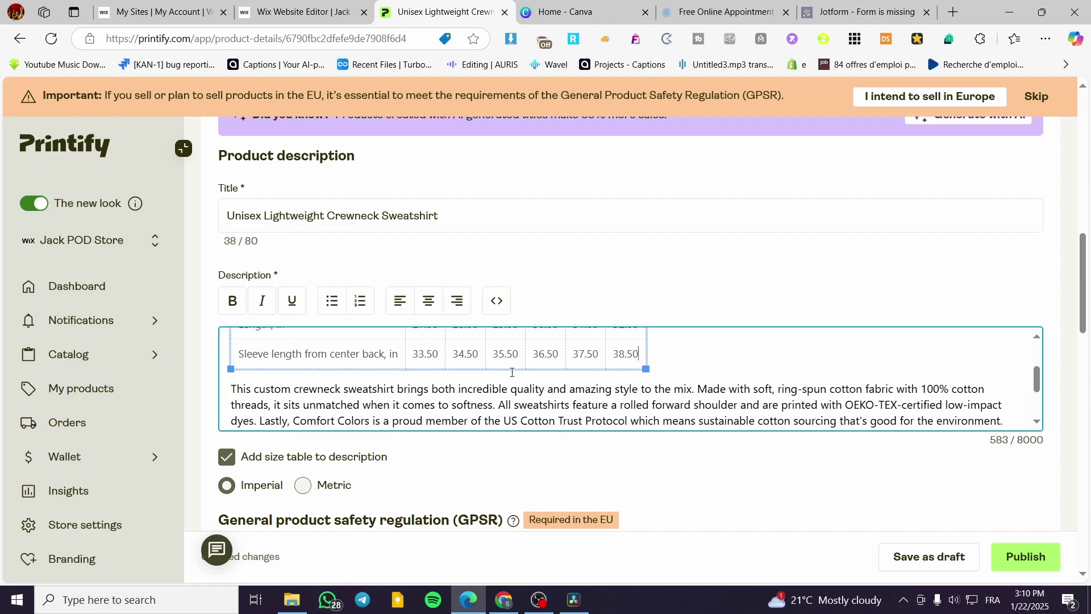
scroll(512, 372, up, 3)
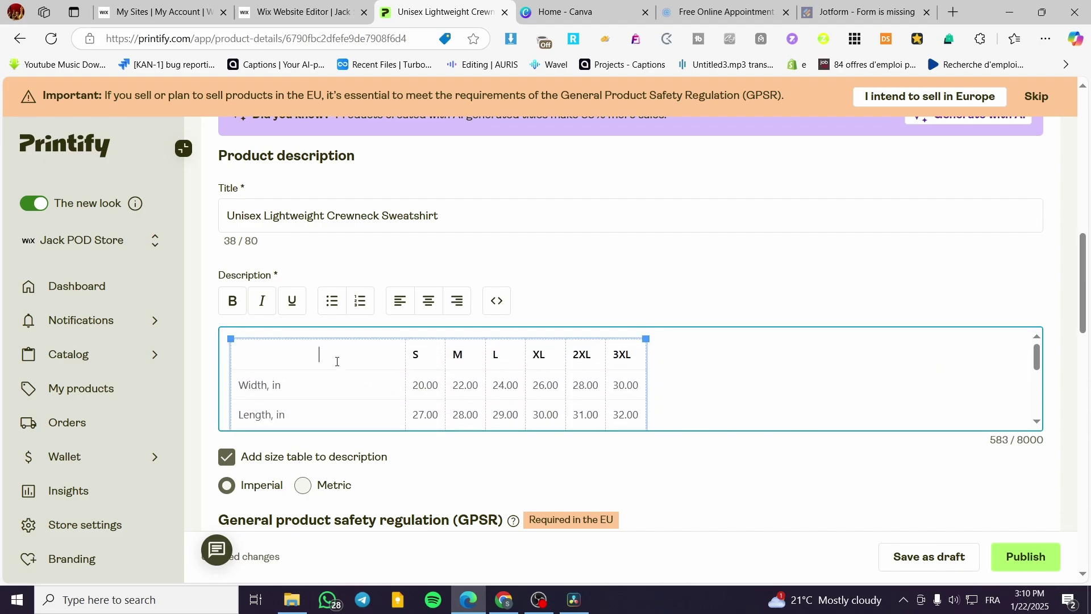
- Enter "Size Chart" in the empty header cell of the description's size table and look over the description text
text(ze V)
key(BackSpace)
text(Cal)
key(BackSpace)
key(BackSpace)
text(hart)
scroll(474, 375, down, 3)
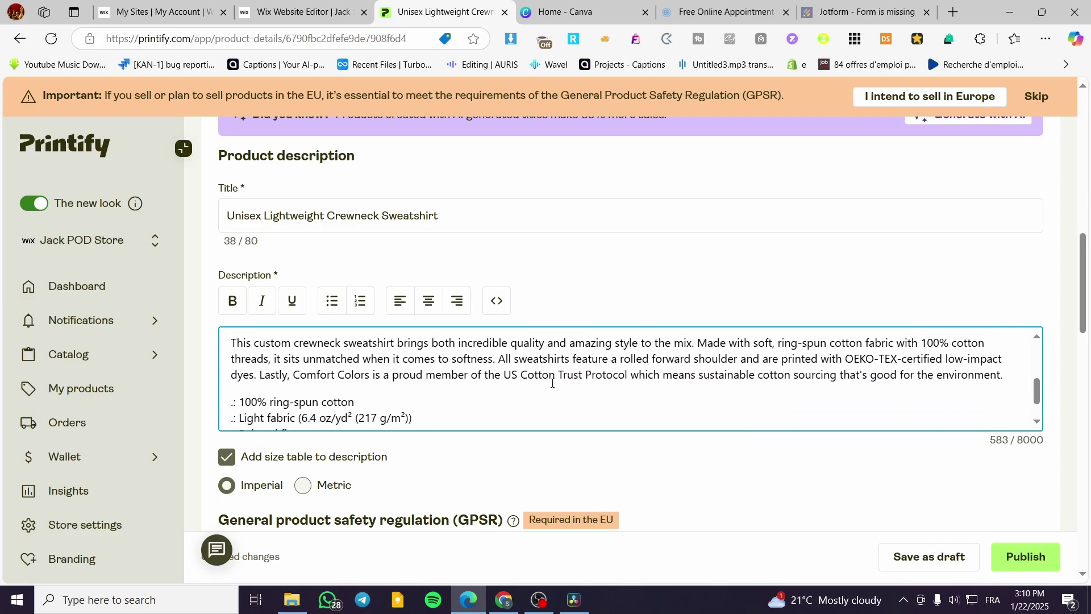
scroll(511, 378, up, 3)
scroll(570, 381, down, 1)
scroll(294, 351, up, 2)
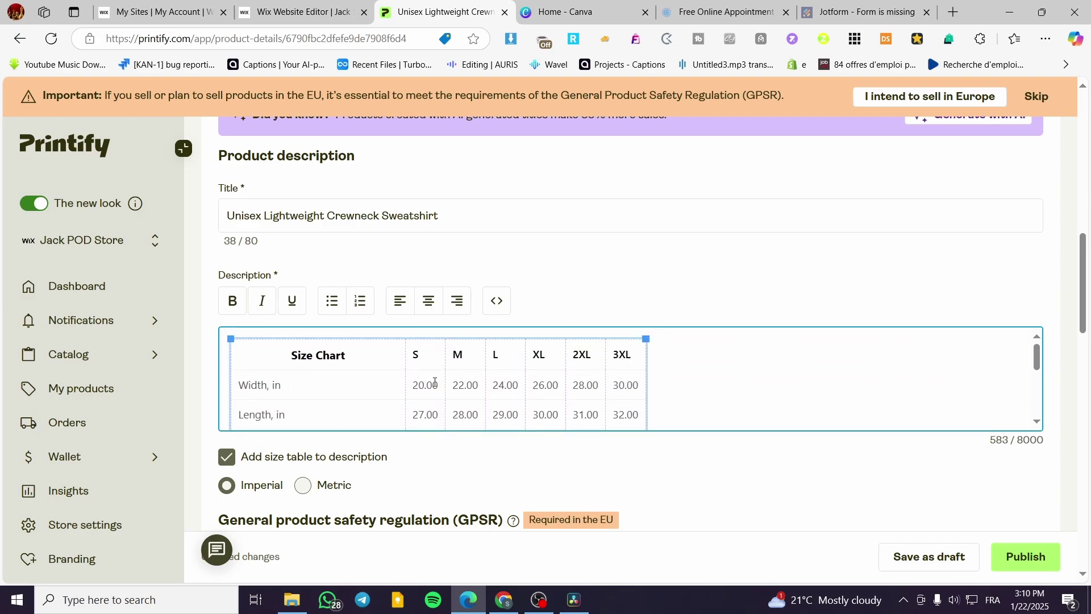
- Switch the description's size table to metric units and look over the converted table
scroll(721, 384, down, 6)
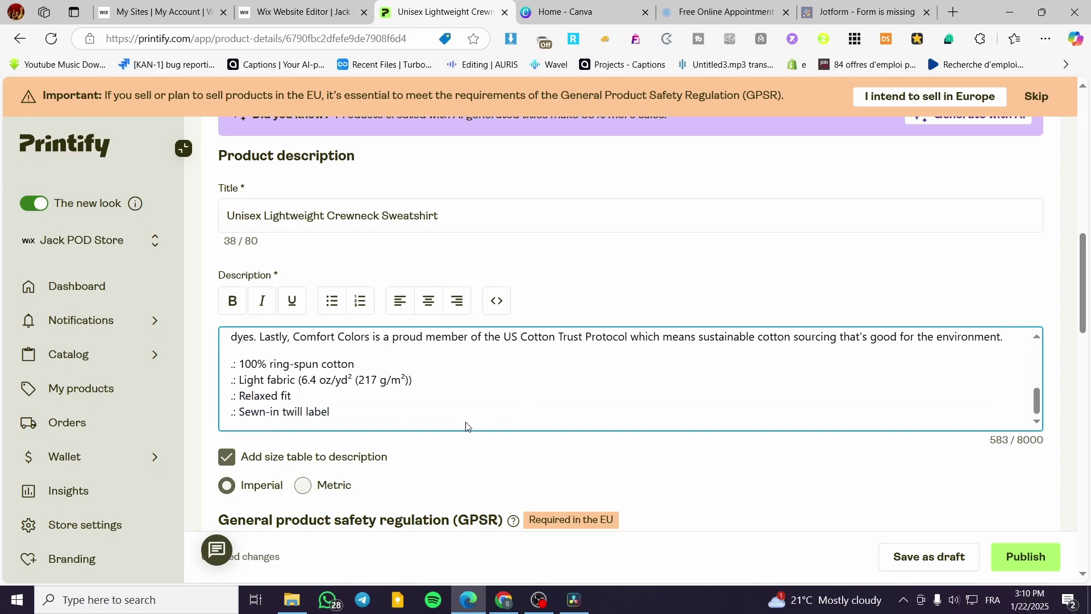
click(303, 343)
scroll(511, 375, up, 4)
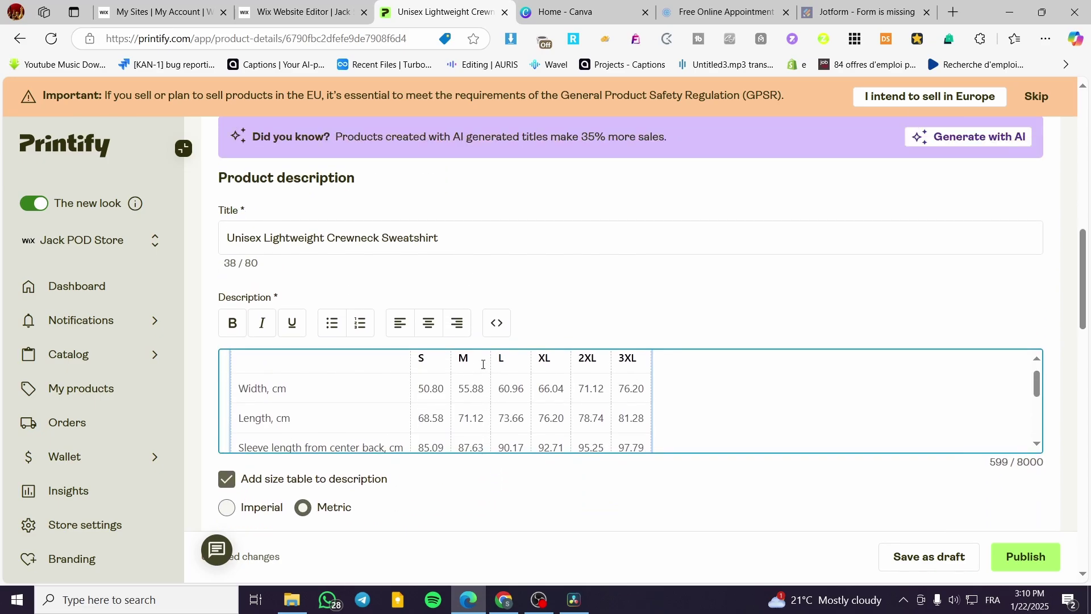
scroll(547, 430, down, 7)
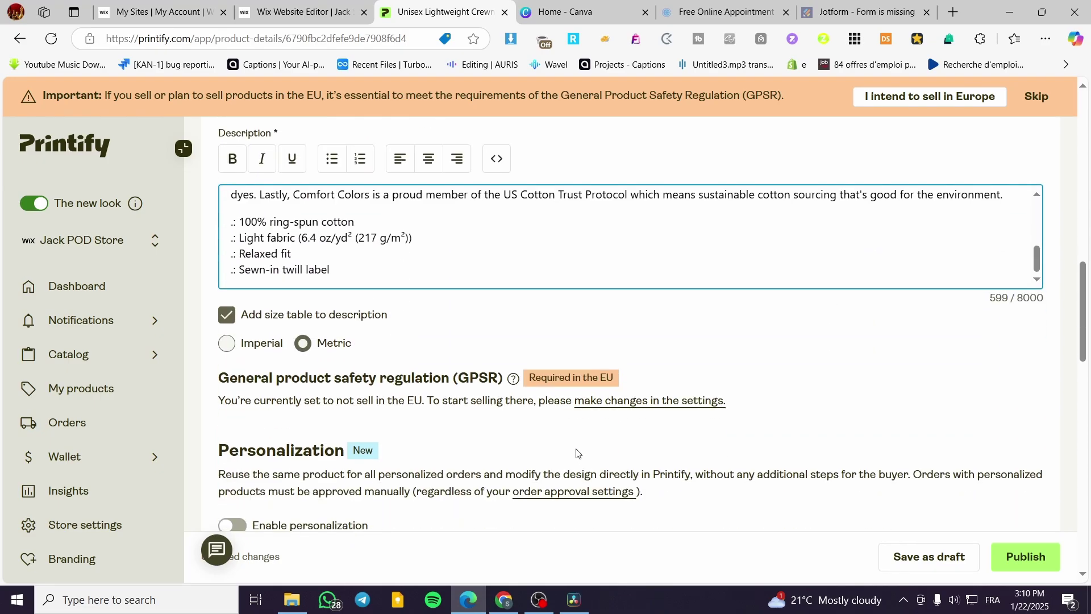
scroll(447, 421, up, 7)
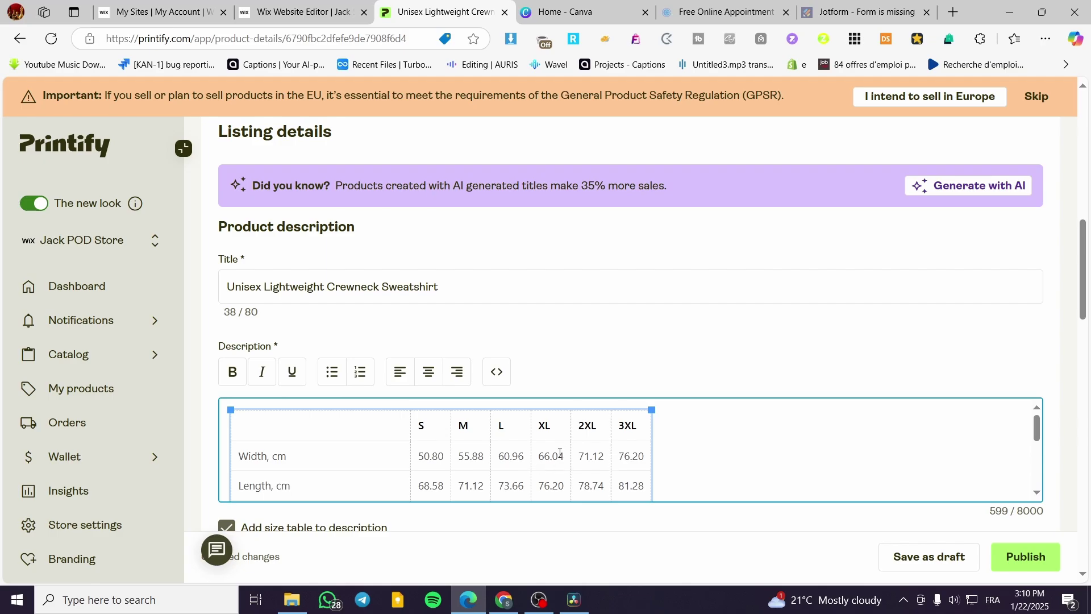
scroll(595, 452, down, 2)
scroll(884, 382, down, 3)
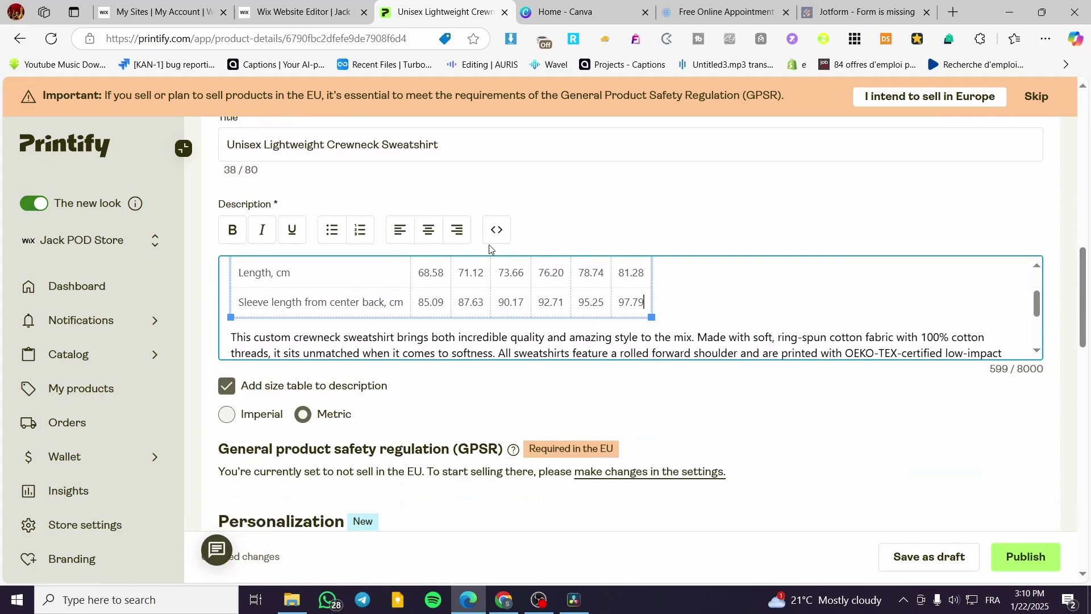
- Try to center-align the size table in the description
click(429, 230)
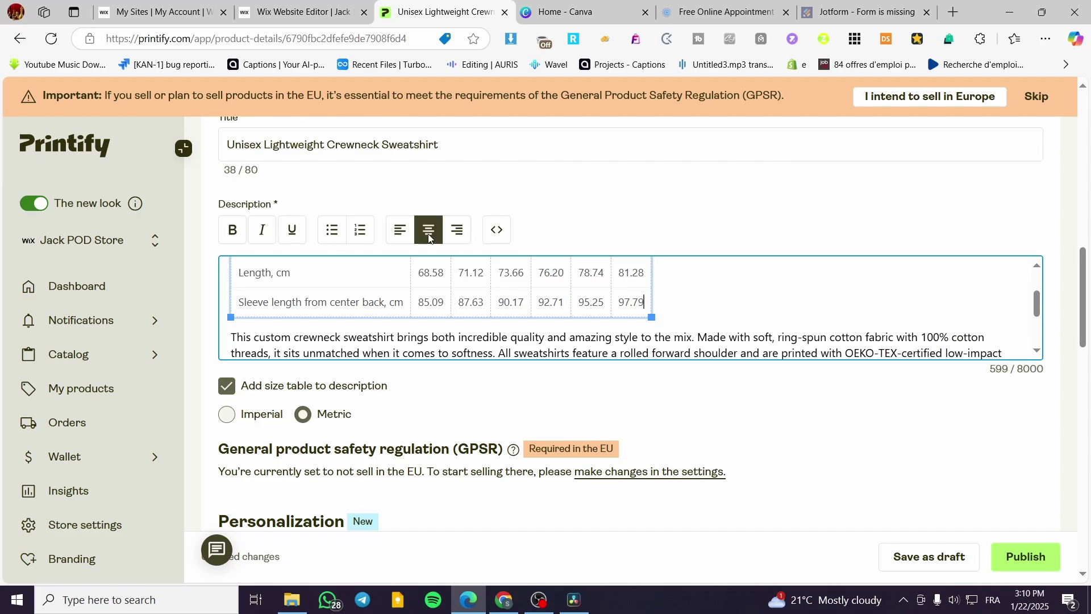
click(241, 303)
click(224, 305)
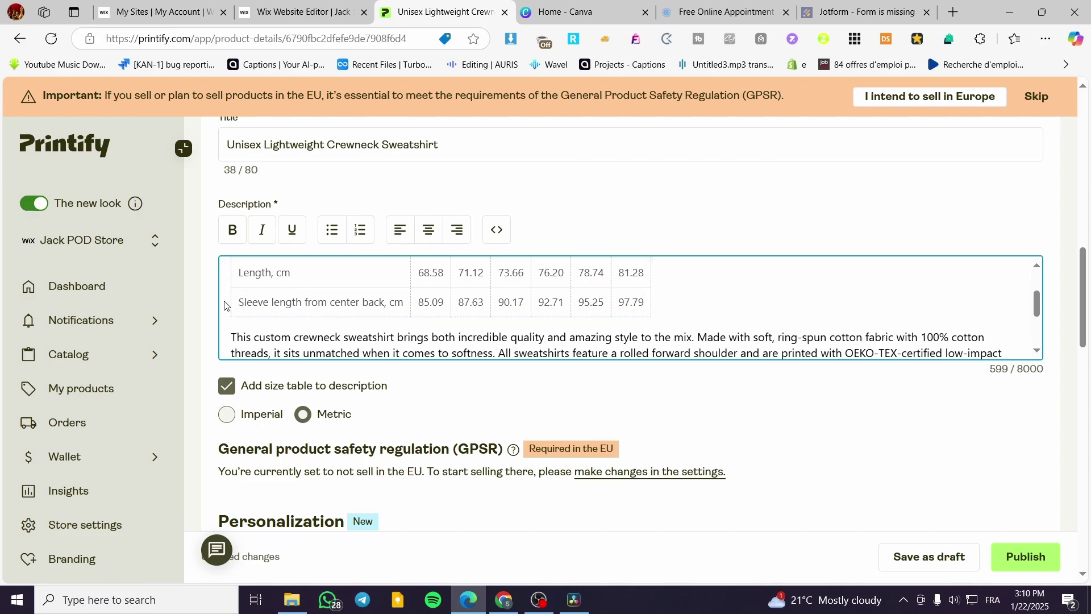
- Turn personalization on for the product and back off again
scroll(624, 430, down, 3)
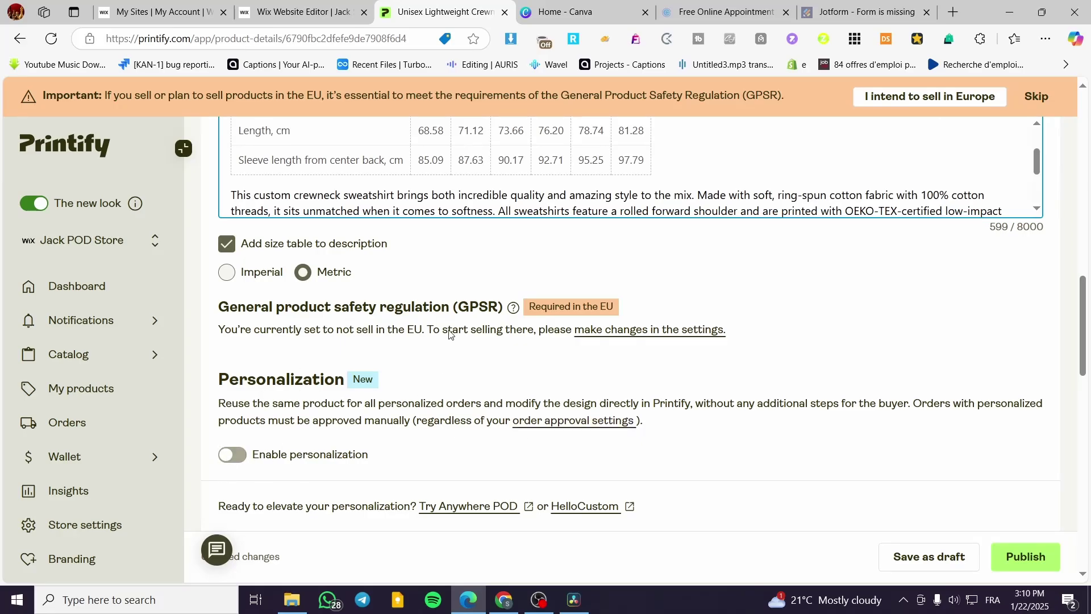
click(233, 455)
click(233, 454)
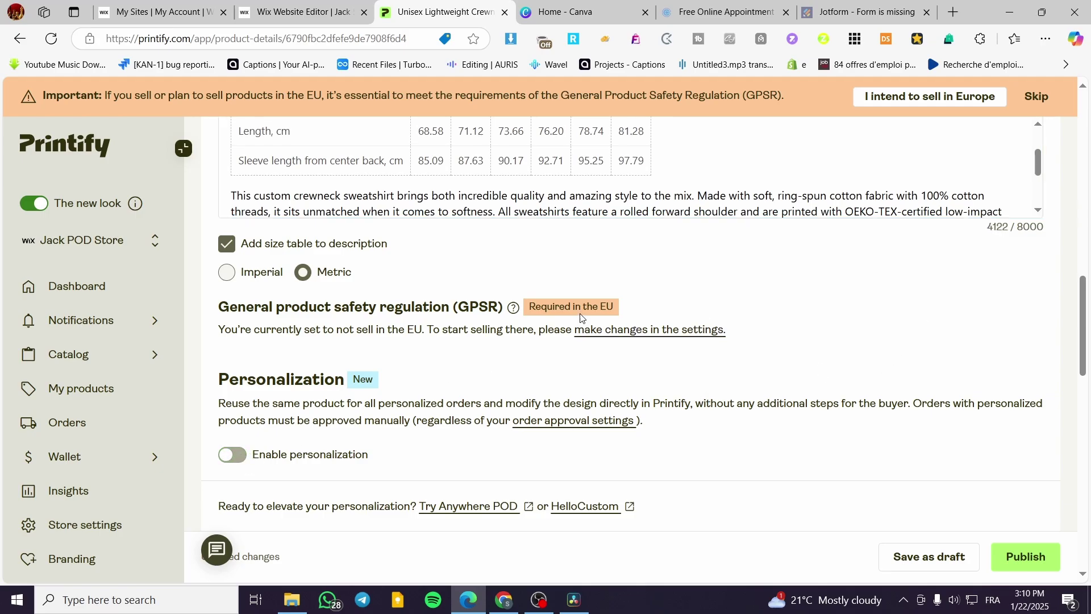
- Select all 24 variants and set their retail price to USD 45.99
scroll(733, 294, down, 3)
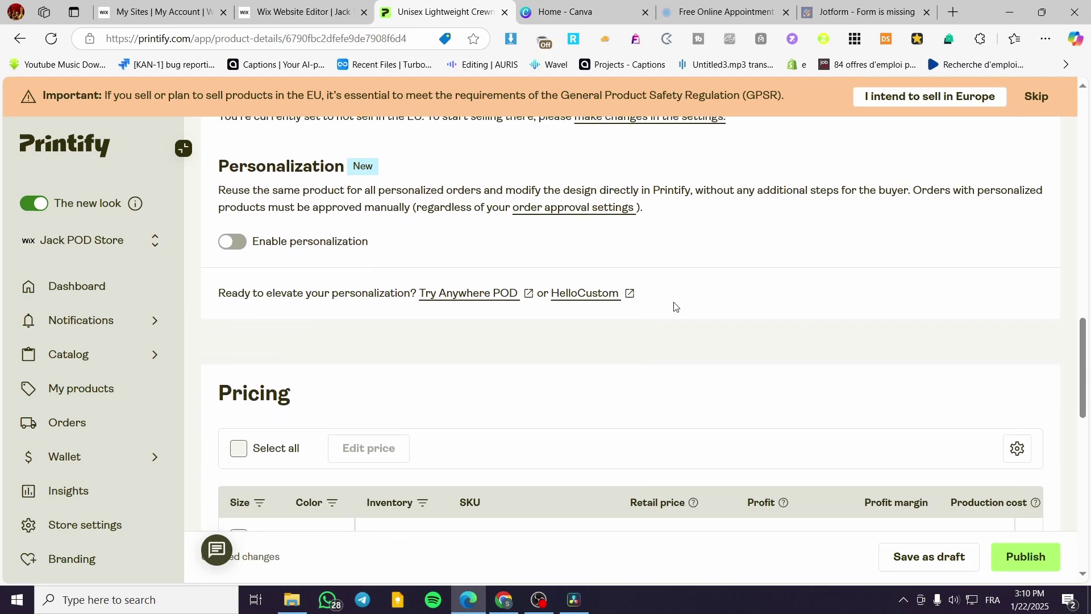
scroll(675, 307, down, 3)
click(240, 238)
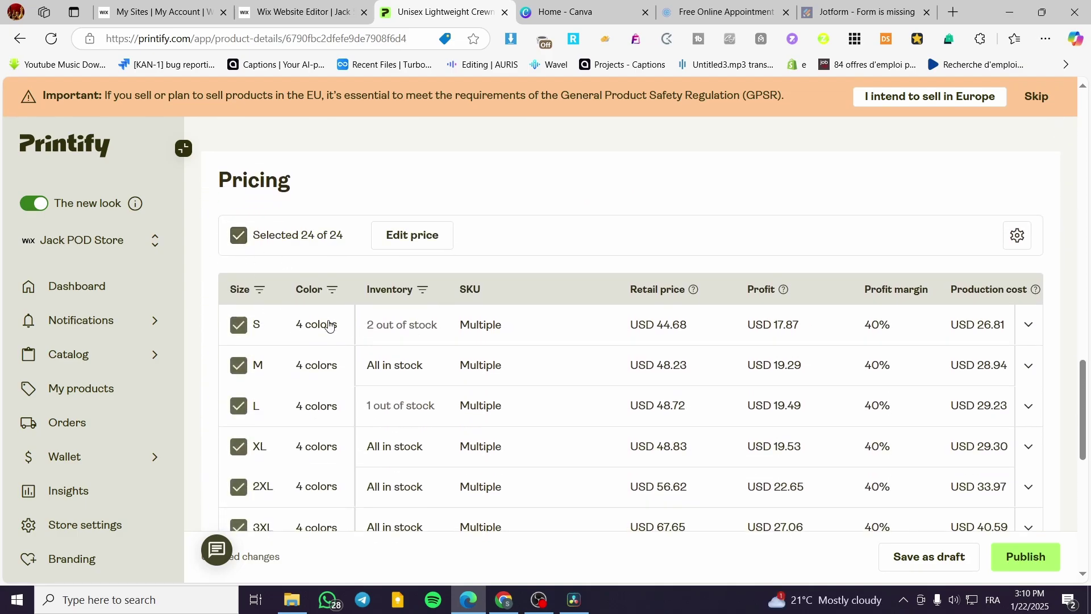
click(425, 238)
click(434, 377)
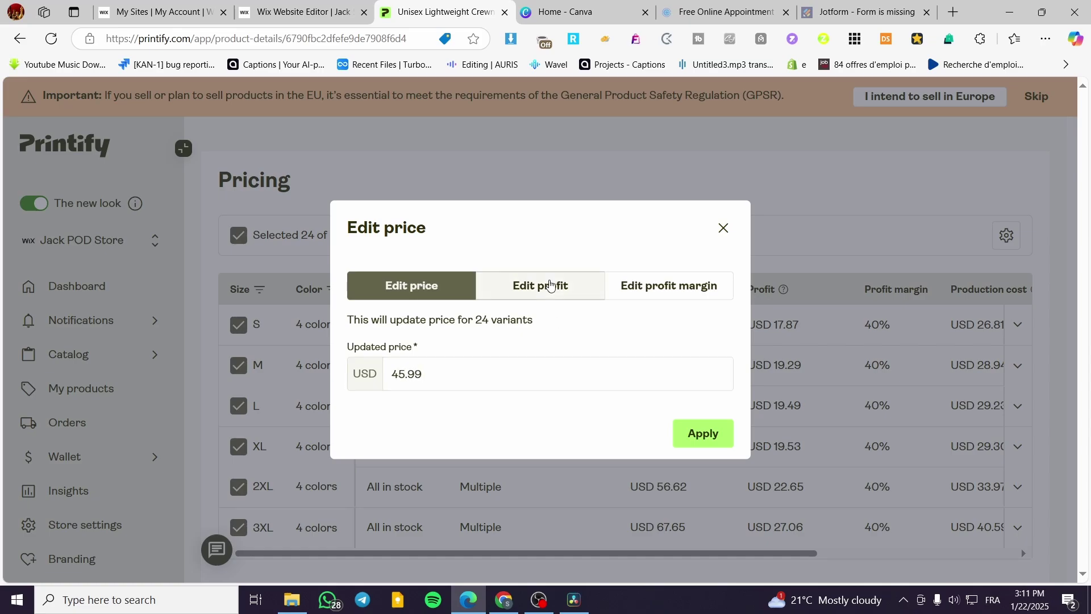
click(678, 443)
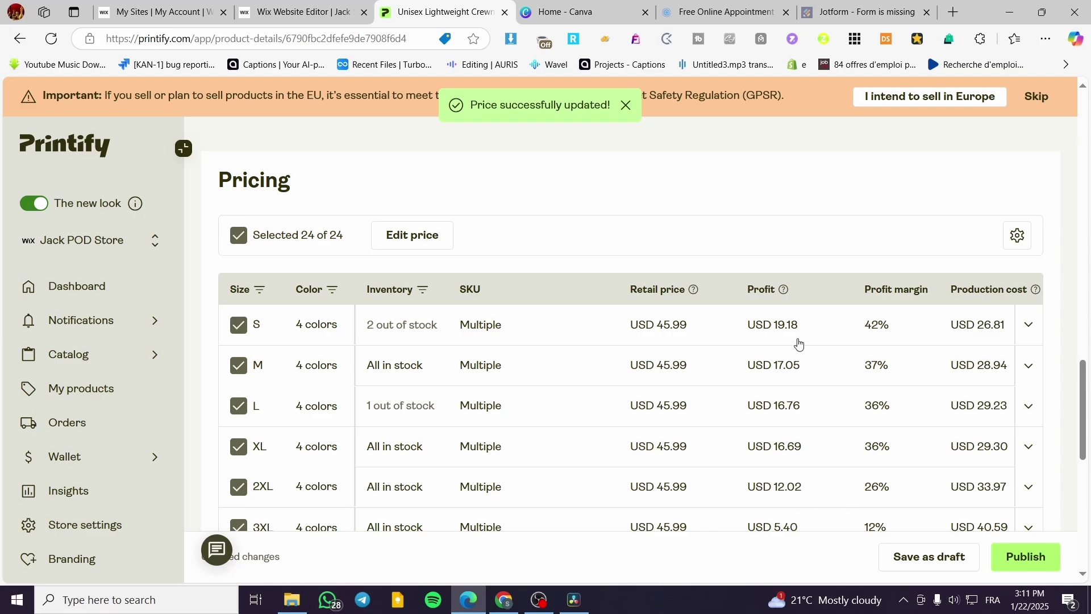
- Review the pricing table's profit, production cost and shipping columns, plus the publishing settings for visibility and synced details
scroll(920, 427, down, 1)
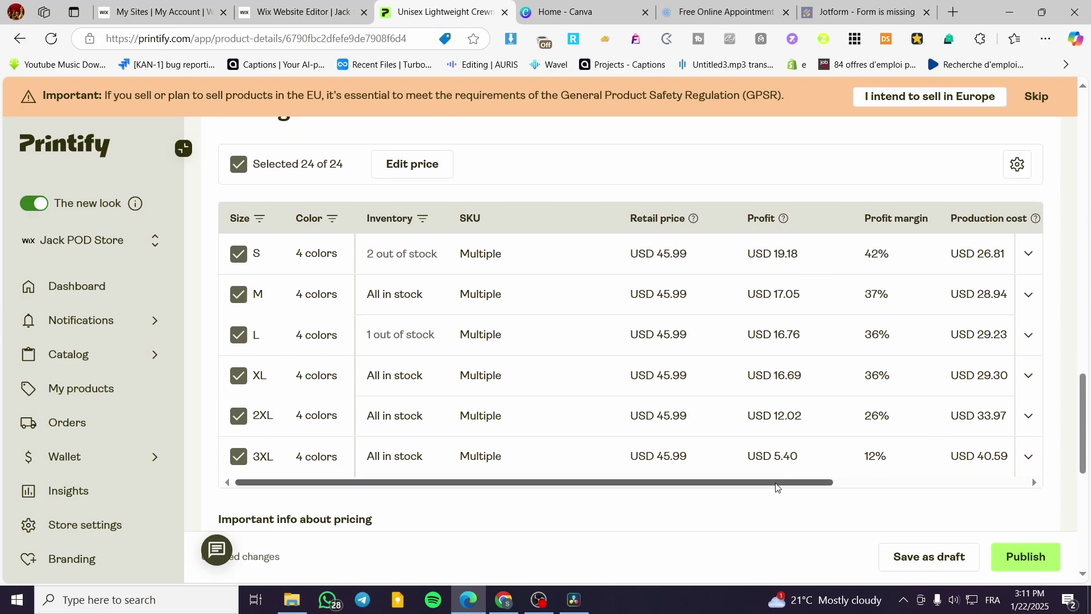
drag(774, 482, 1000, 494)
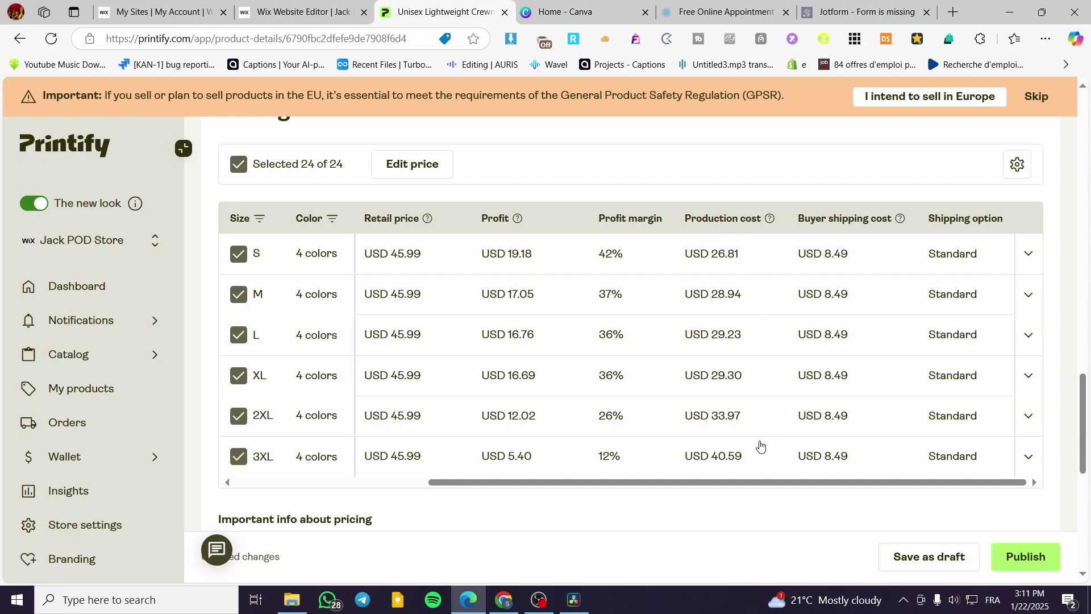
scroll(756, 442, down, 2)
scroll(750, 398, up, 1)
drag(782, 417, 511, 417)
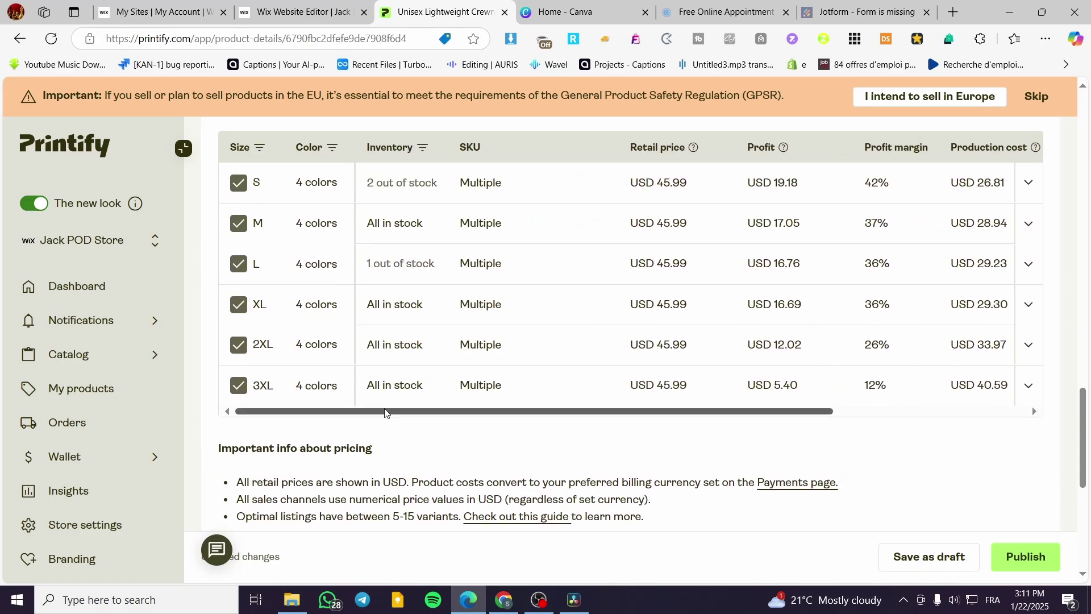
scroll(529, 400, down, 3)
scroll(512, 387, down, 1)
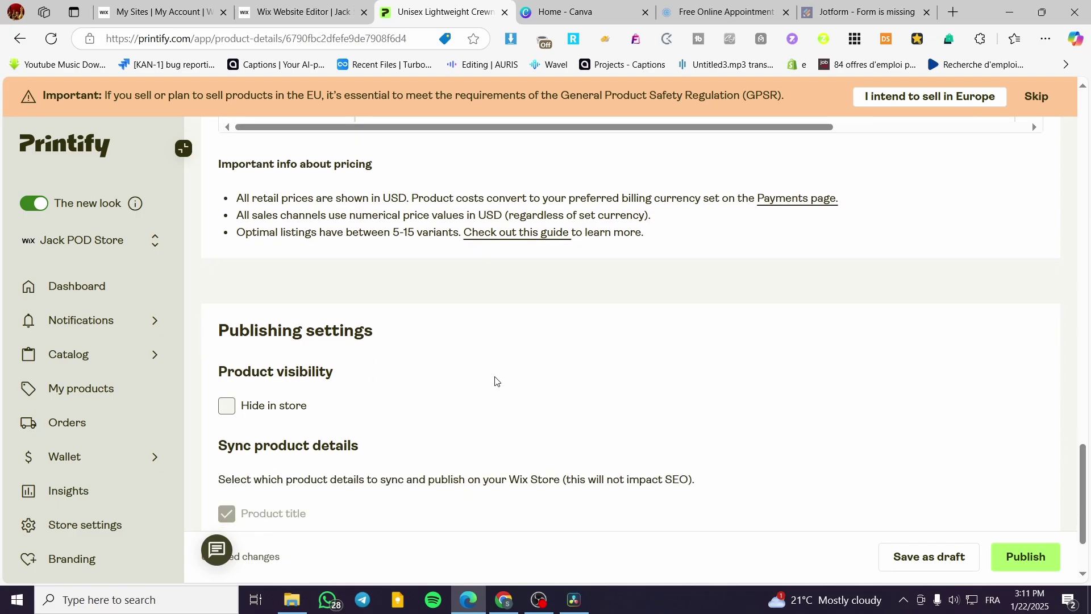
scroll(239, 344, down, 1)
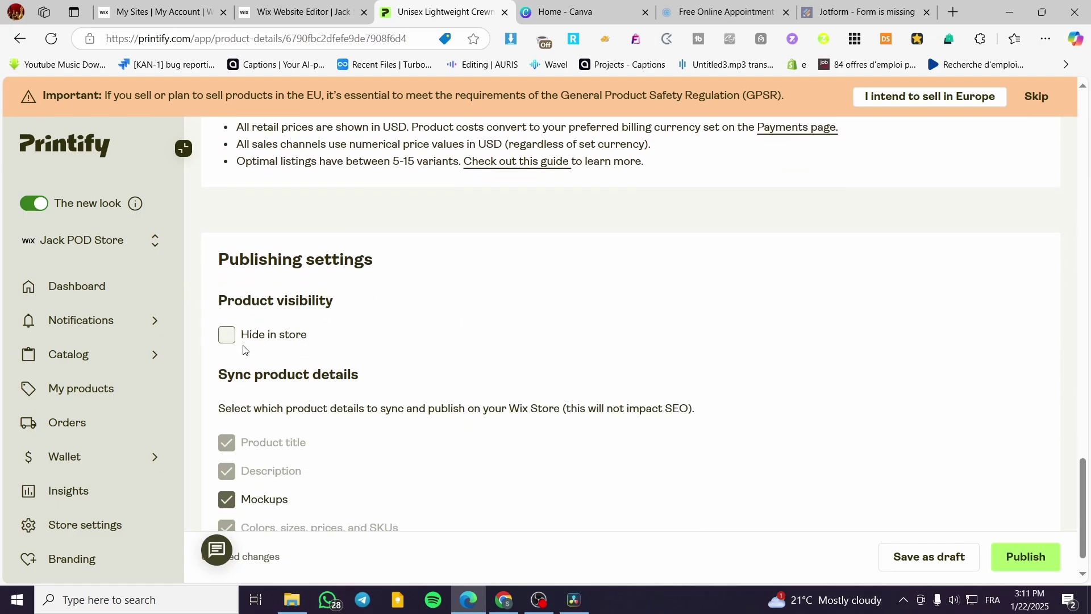
scroll(294, 370, down, 1)
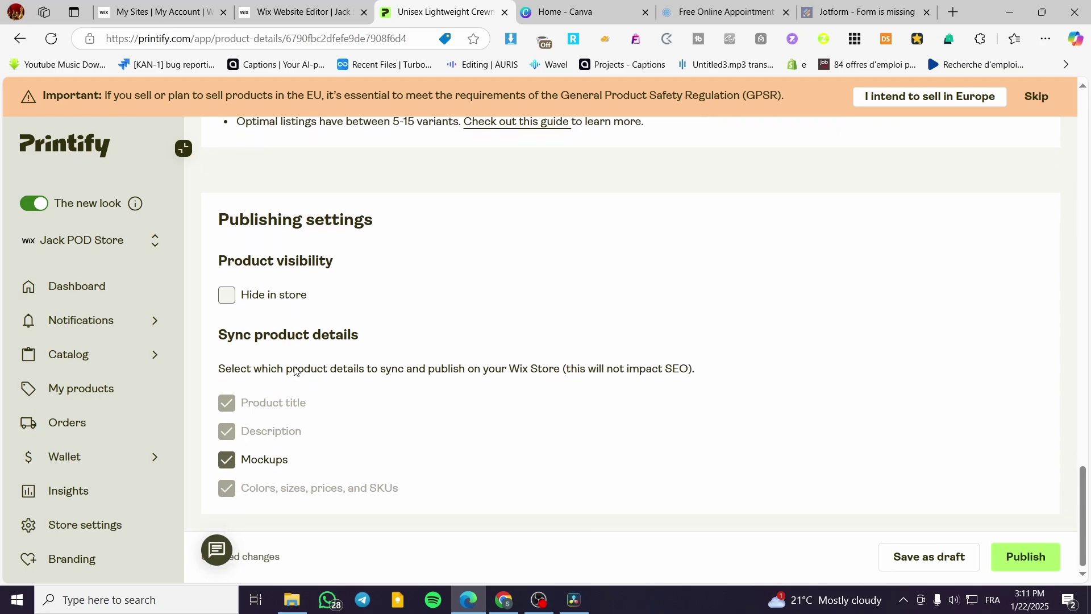
- Publish the sweatshirt to the Wix store, dismissing the EU sales confirmation and closing the page offering to create another product
click(1049, 562)
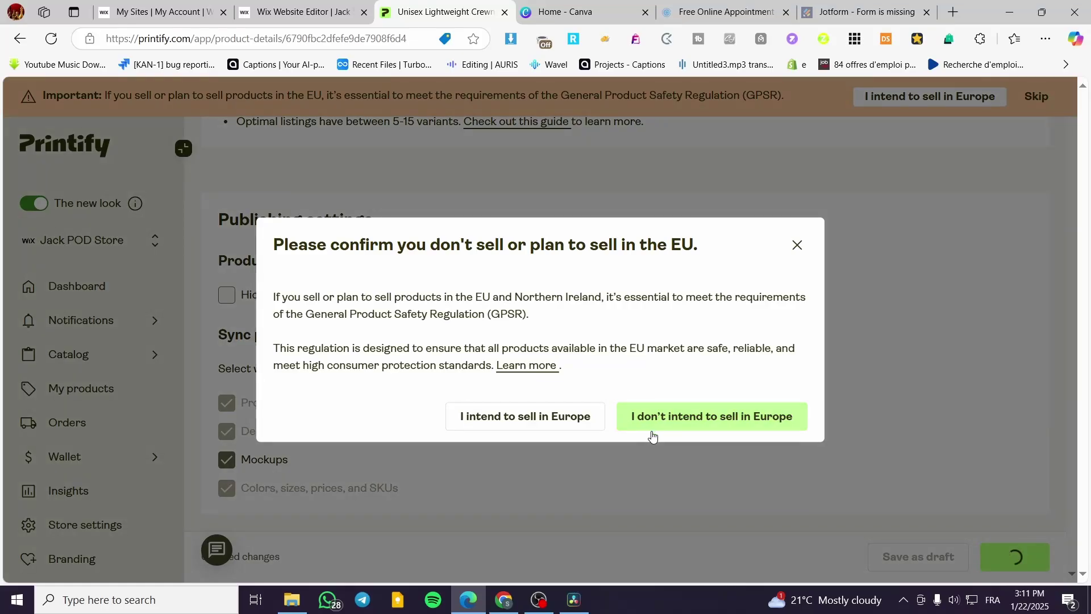
click(797, 246)
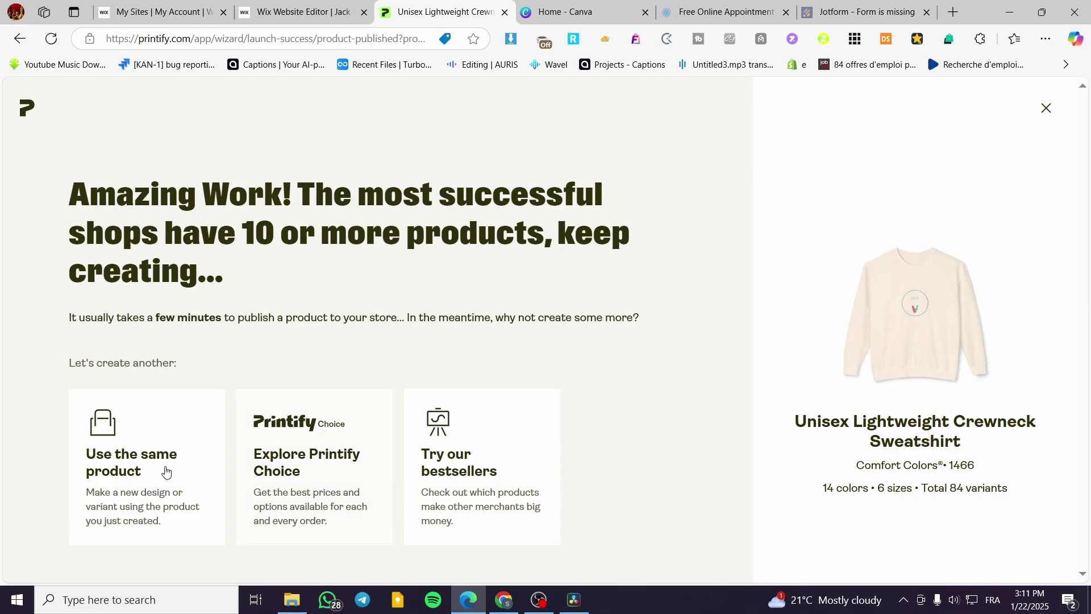
click(1047, 108)
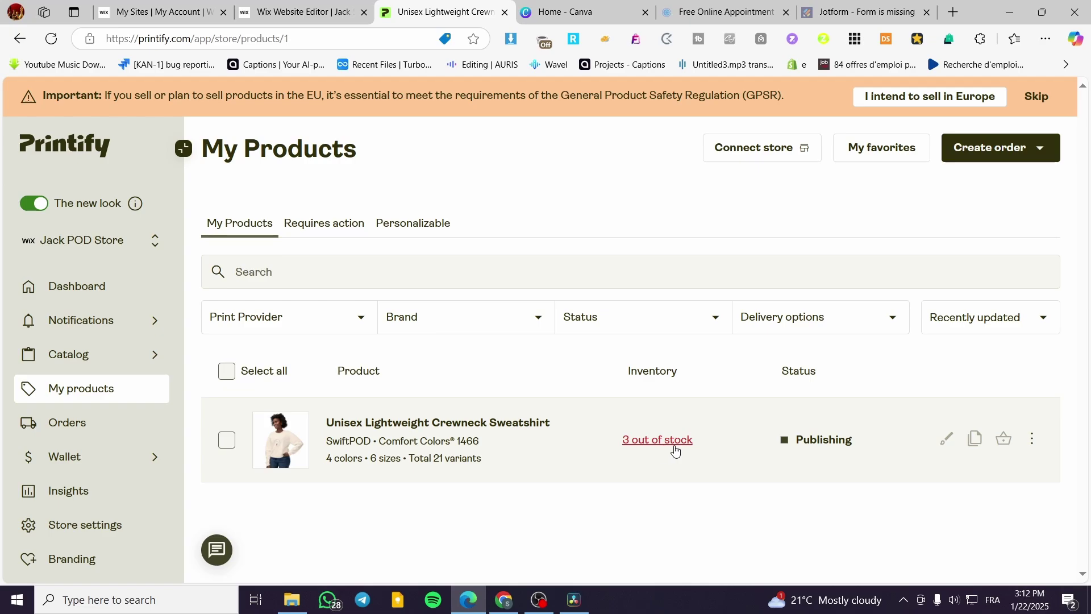
- Check the crewneck sweatshirt's status in the product list
double_click(811, 371)
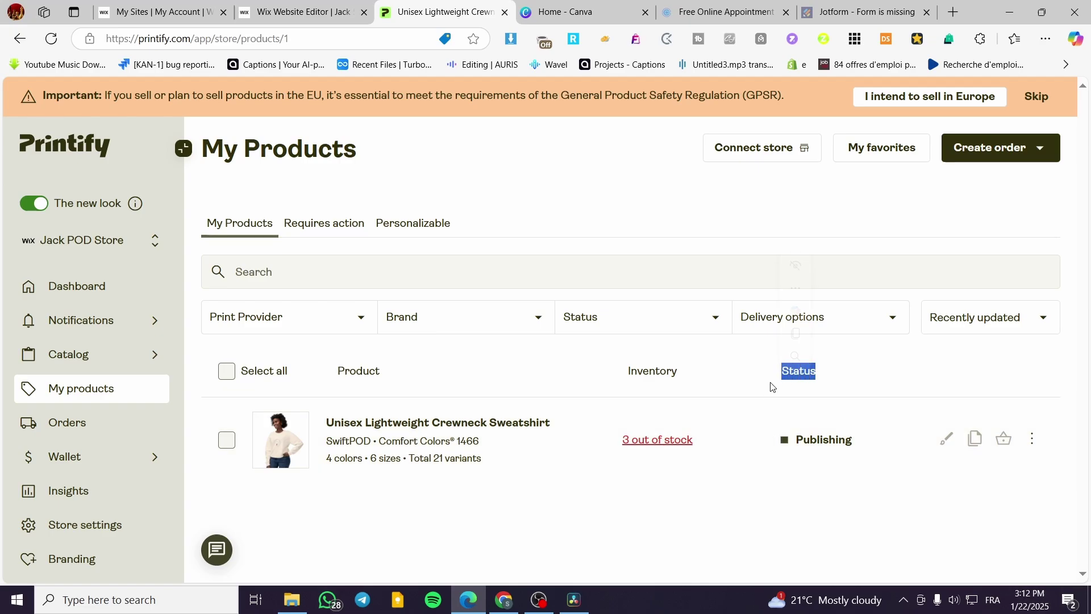
double_click(798, 441)
click(854, 448)
drag(854, 448, 785, 439)
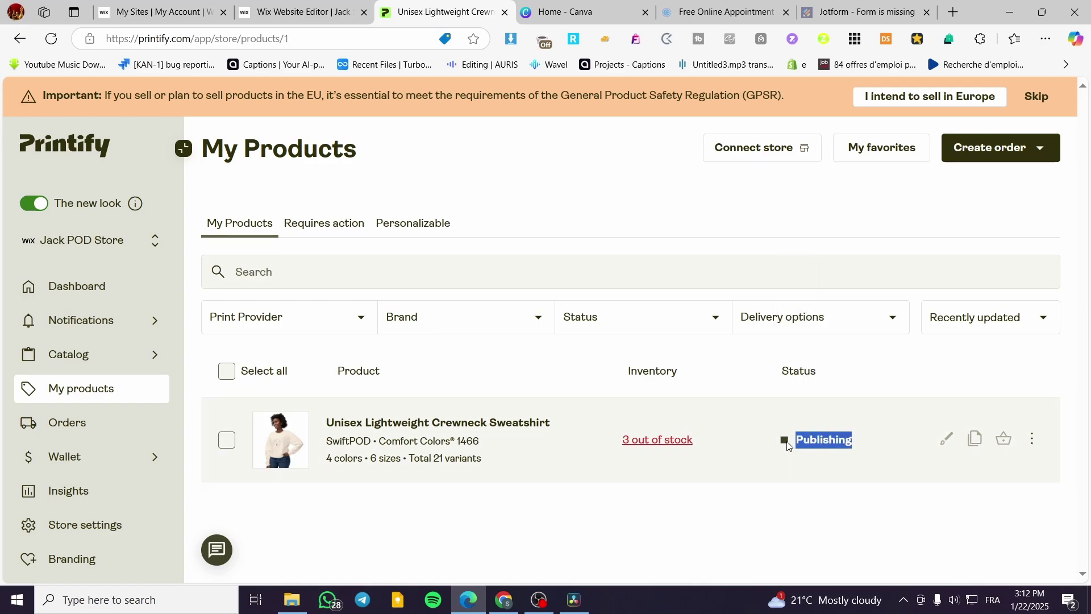
click(853, 448)
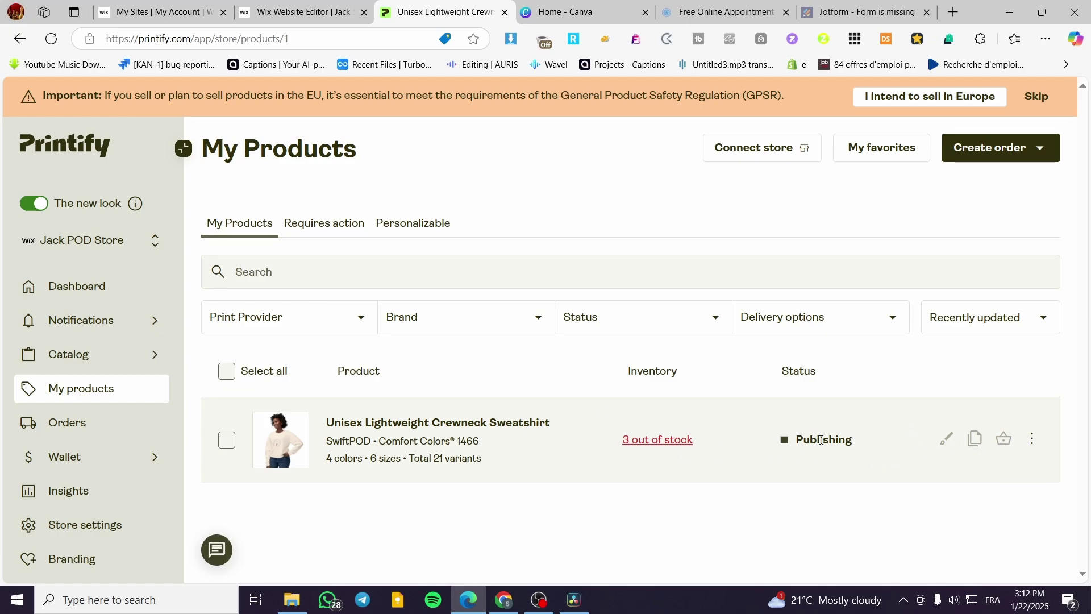
- Switch to the Wix editor, close the App Market and open the site's dashboard
click(271, 8)
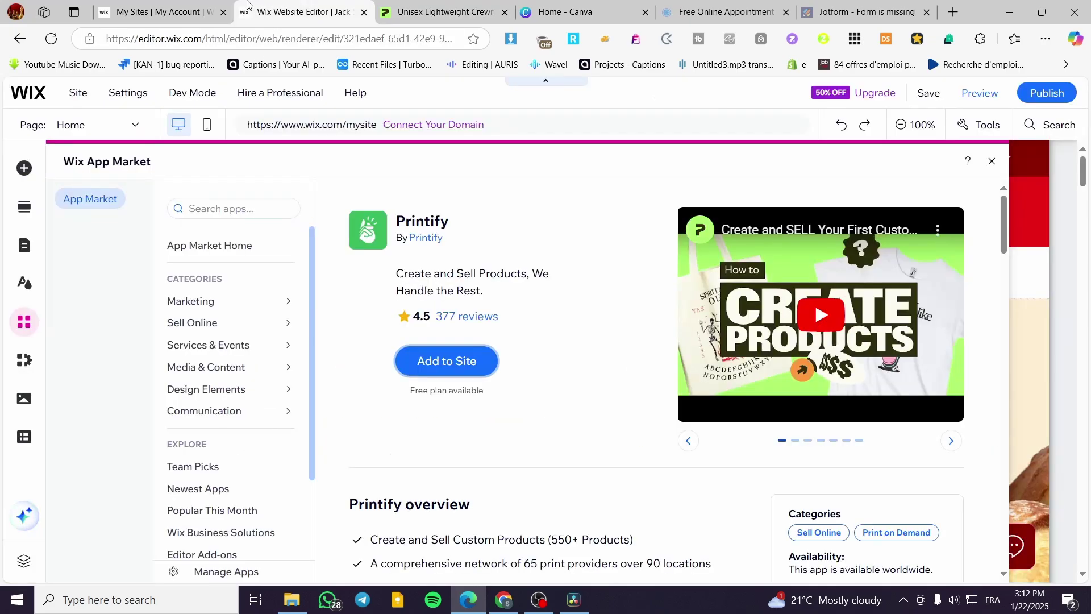
click(992, 161)
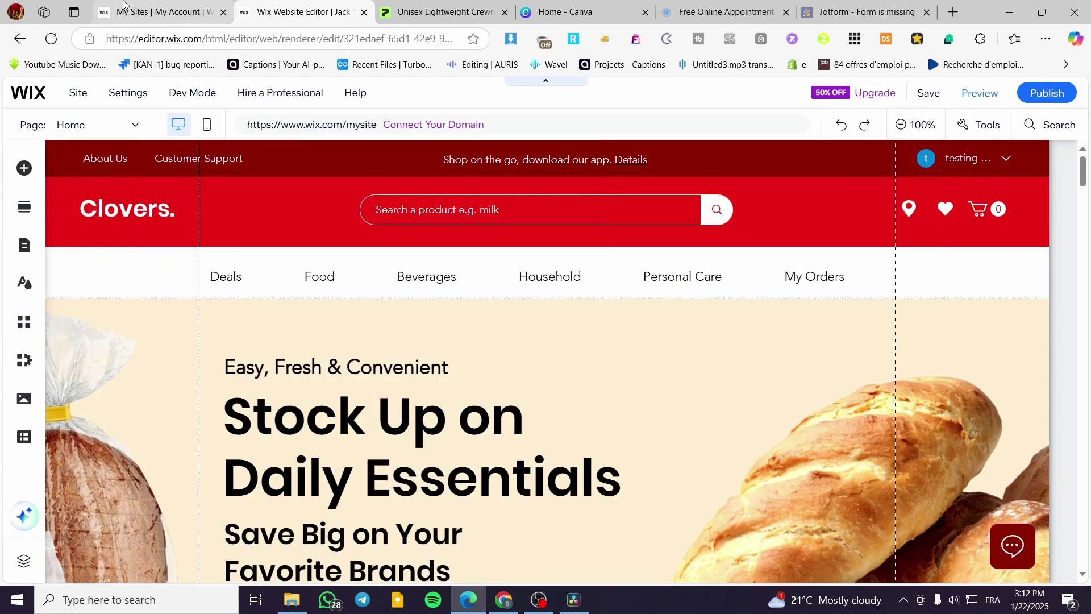
click(117, 143)
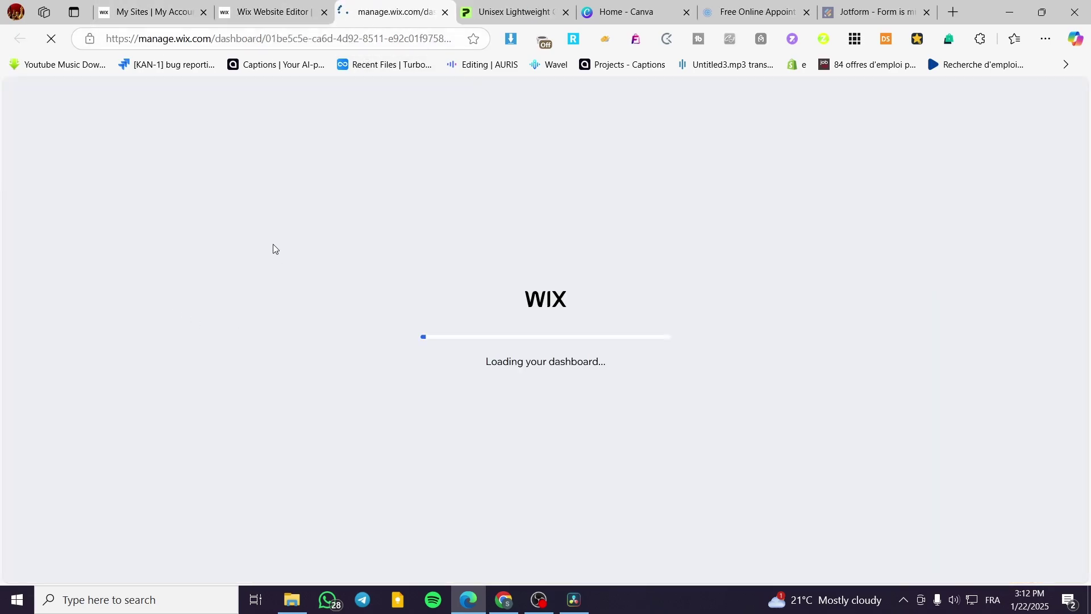
- Check the sweatshirt's publishing status in Printify, then open the Unisex Lightweight Crewneck Sweatshirt from the Wix dashboard's store products
click(500, 11)
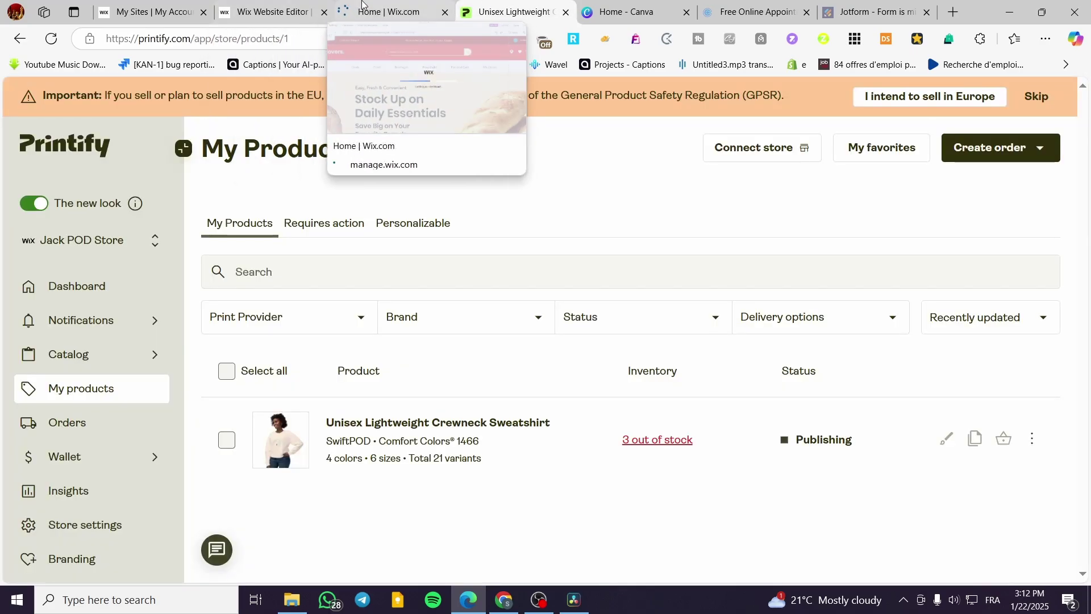
click(382, 7)
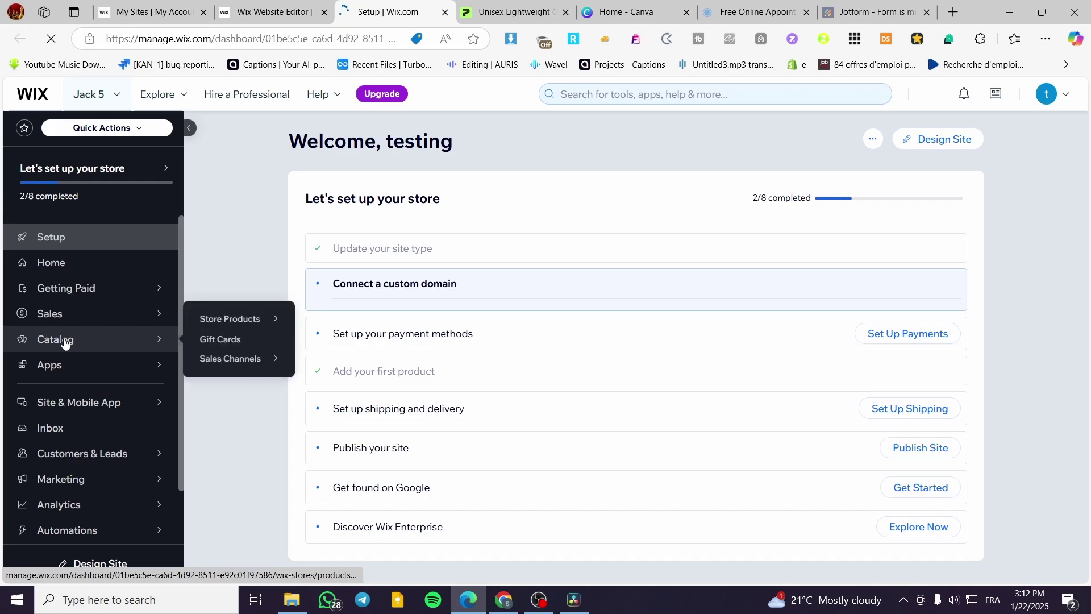
mouse_move(249, 320)
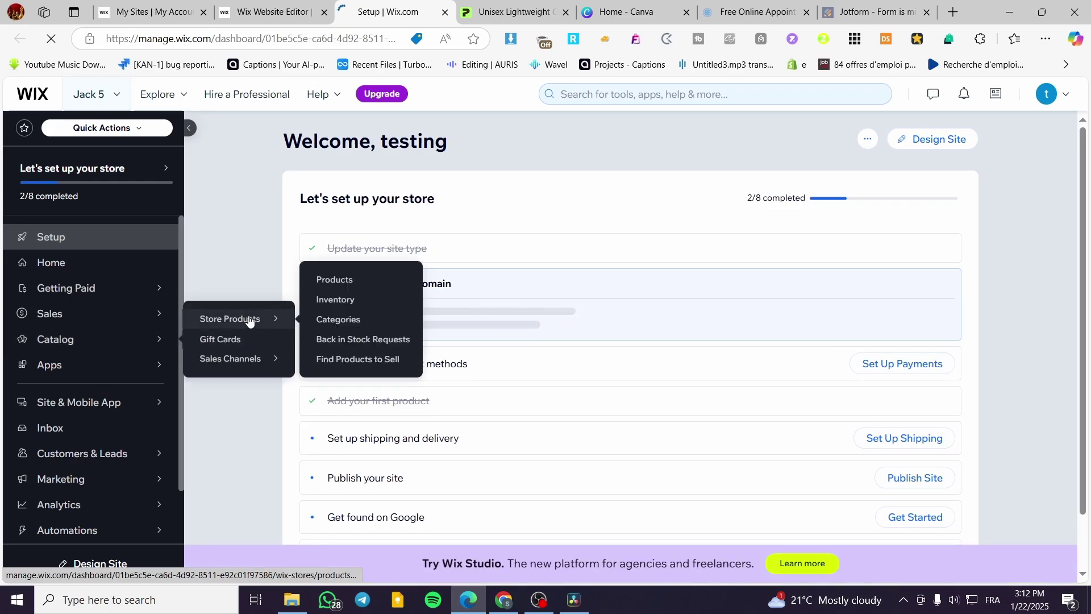
click(339, 280)
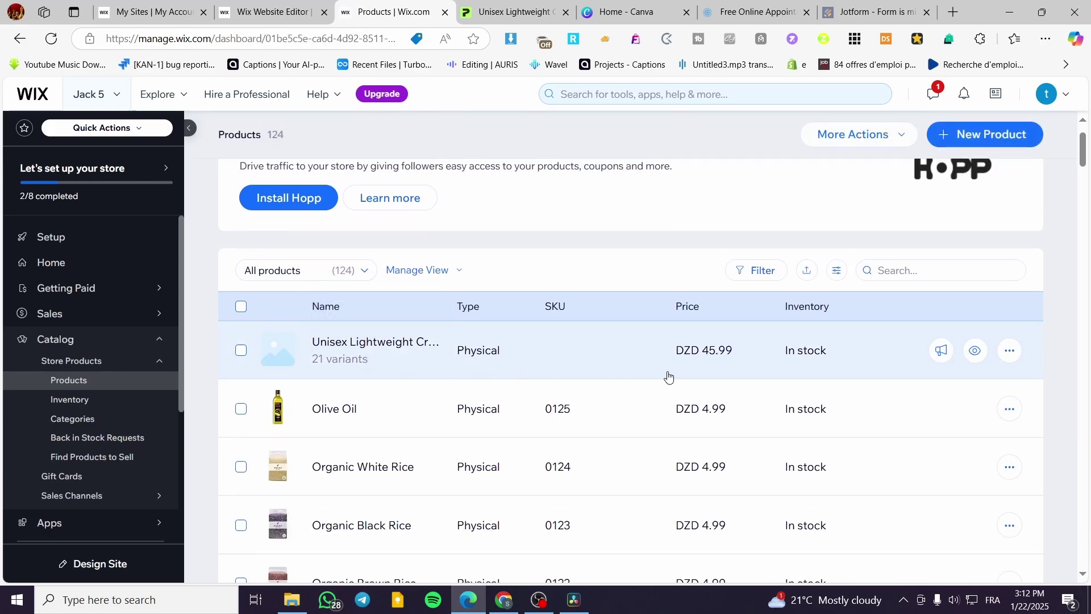
click(371, 346)
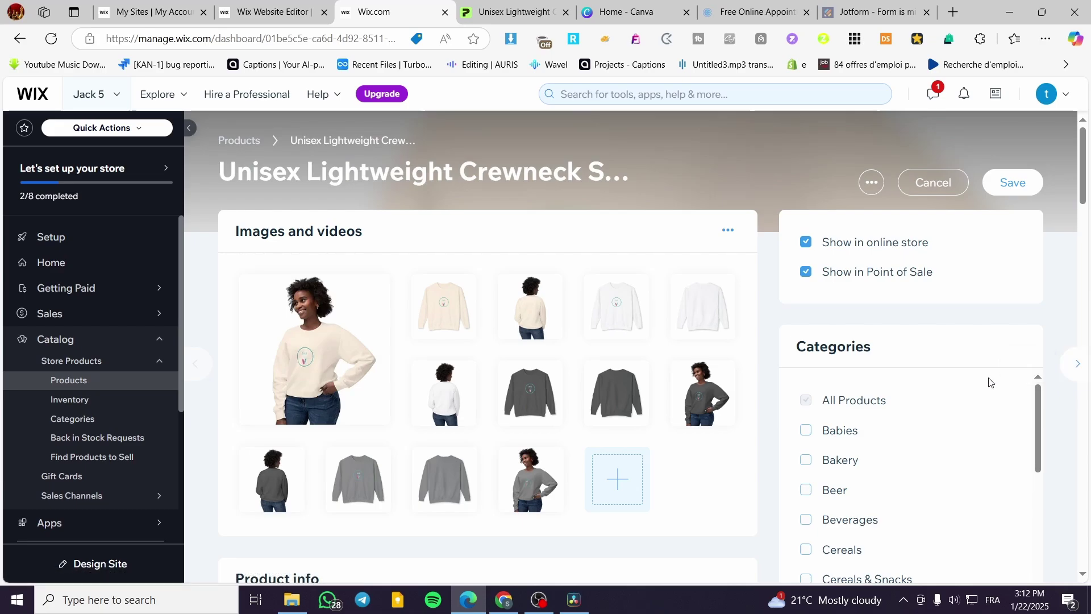
- Examine the sweatshirt's synced images and the list of store categories available for it
scroll(988, 381, down, 1)
scroll(782, 414, down, 1)
scroll(834, 407, up, 3)
scroll(974, 432, down, 7)
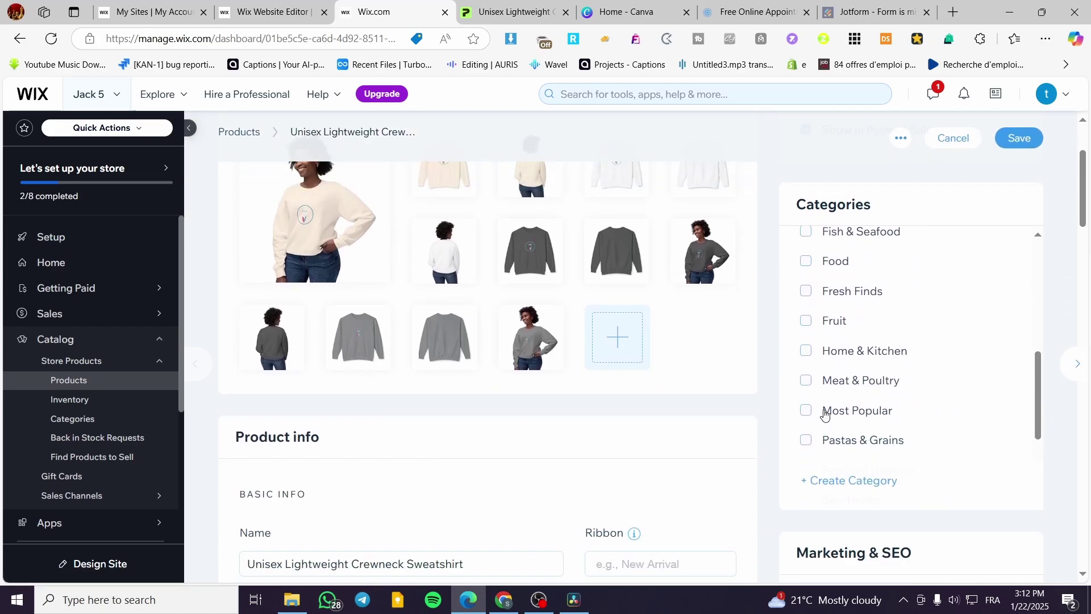
scroll(804, 388, up, 7)
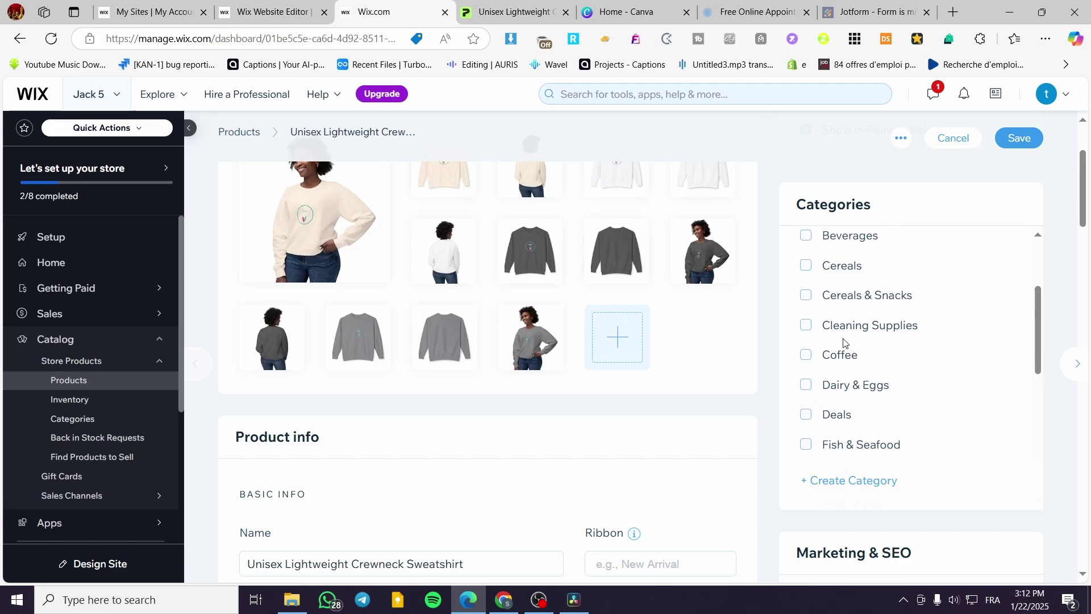
scroll(861, 372, up, 2)
scroll(921, 385, down, 2)
scroll(947, 400, up, 1)
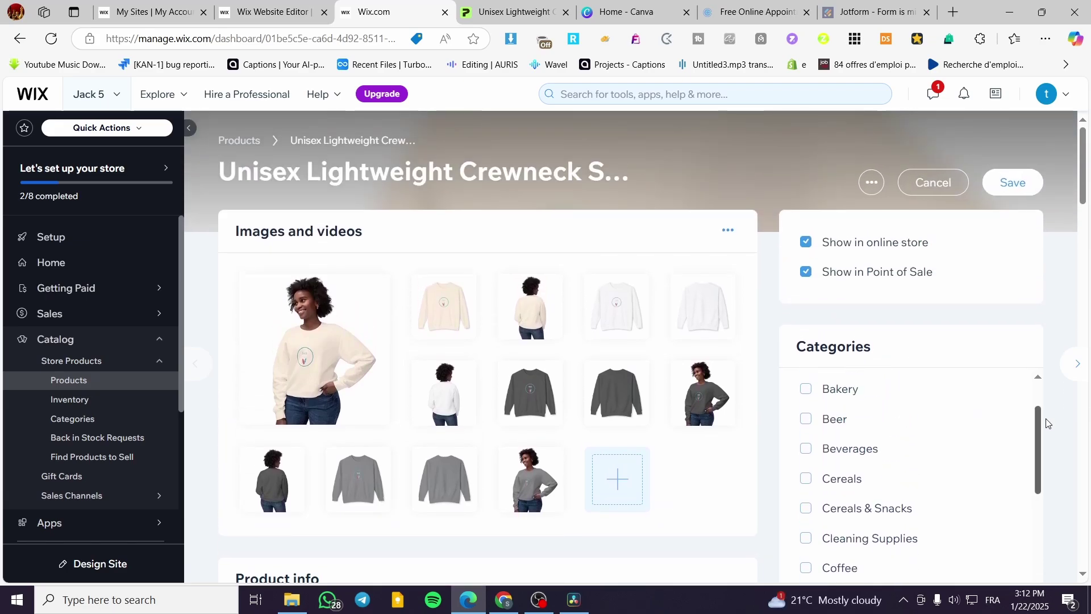
- Review the sweatshirt's description, color and size options, and variant prices and visibility, and return to the product list
scroll(1047, 419, down, 2)
scroll(580, 345, down, 6)
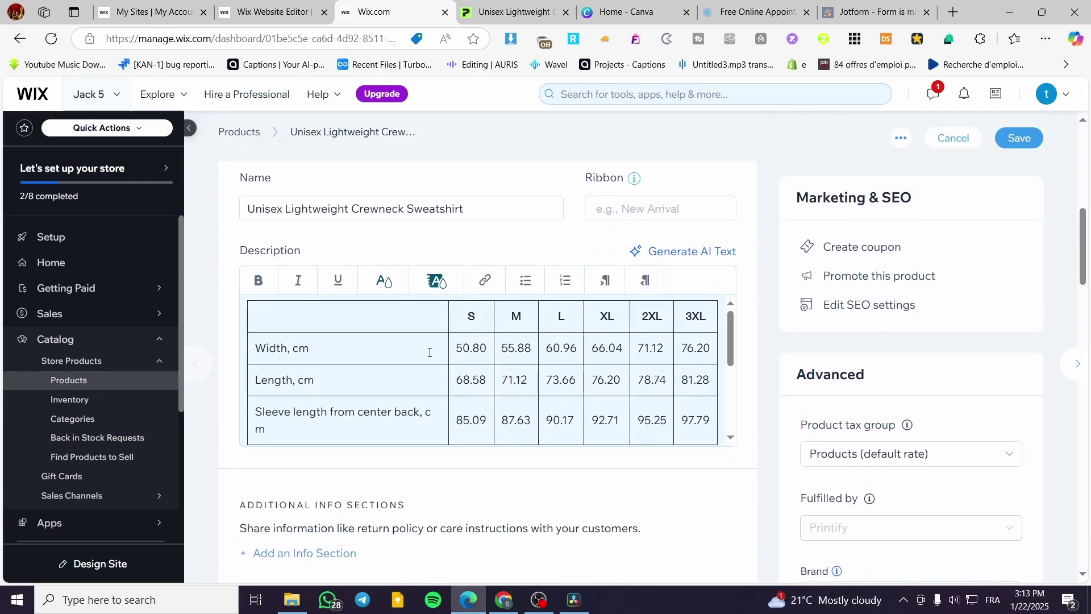
scroll(429, 352, down, 3)
scroll(384, 360, down, 6)
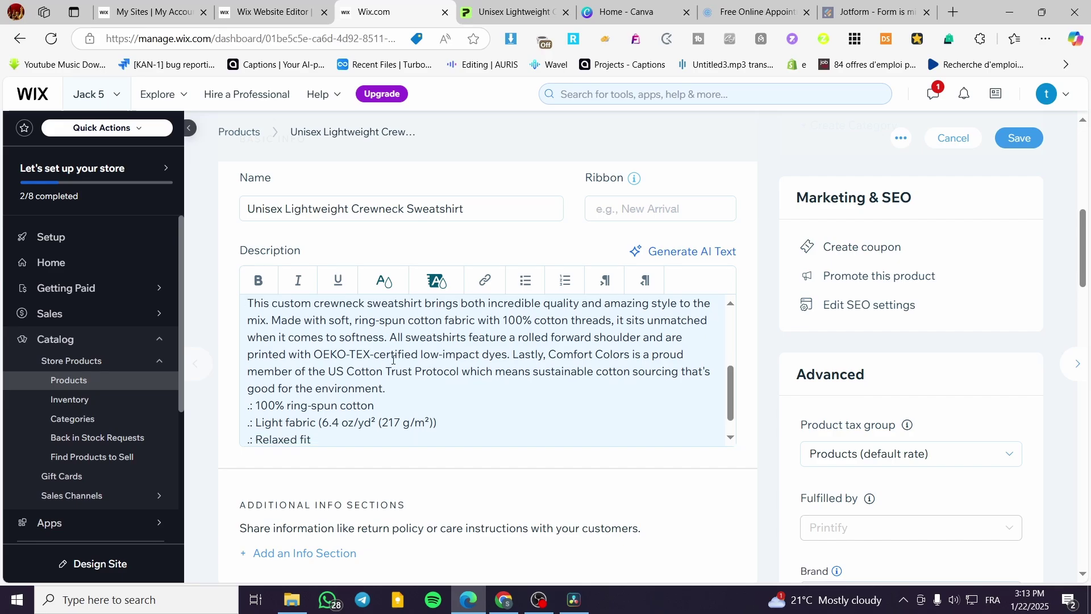
scroll(330, 430, down, 10)
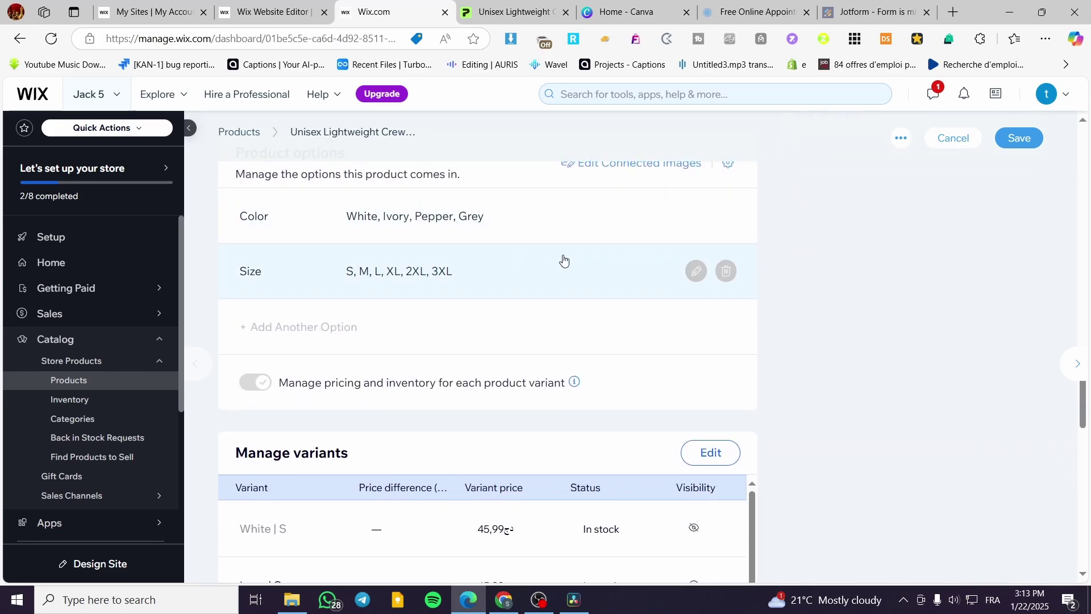
scroll(521, 336, down, 8)
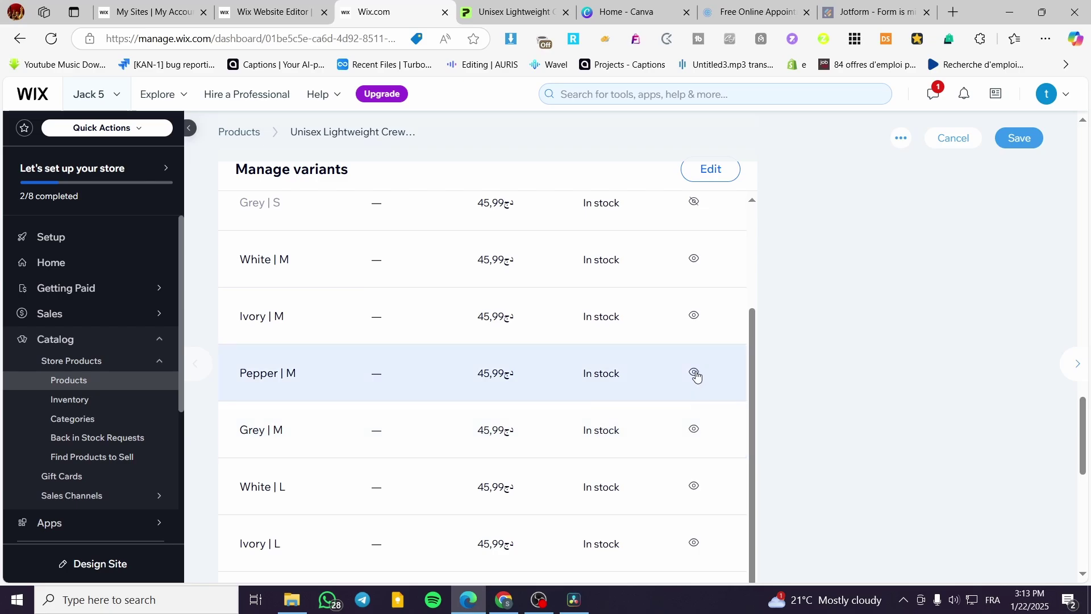
scroll(475, 383, down, 10)
scroll(547, 450, up, 13)
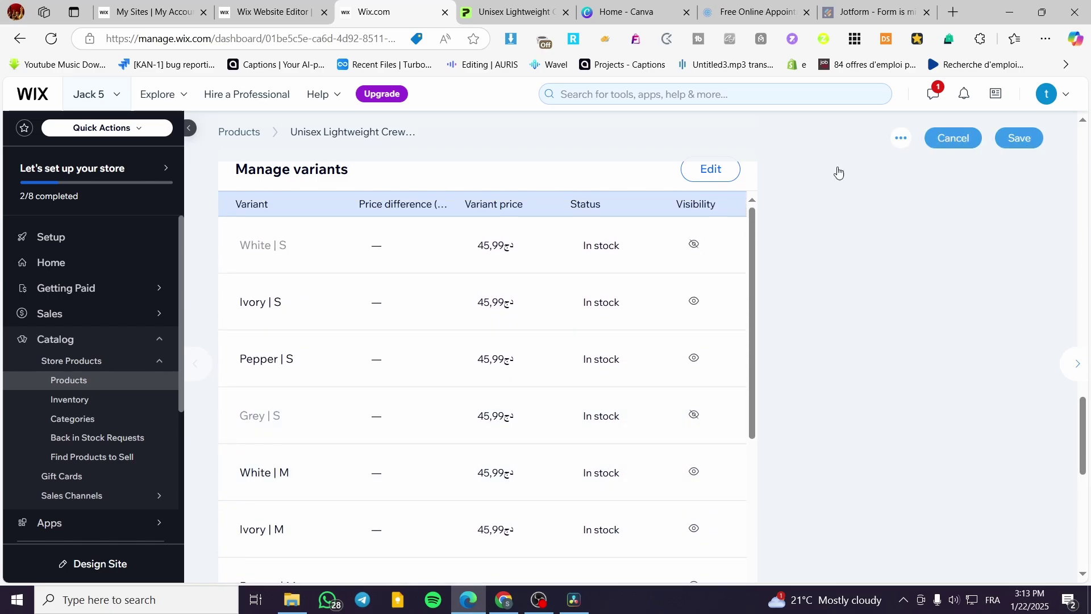
key(alt+Left)
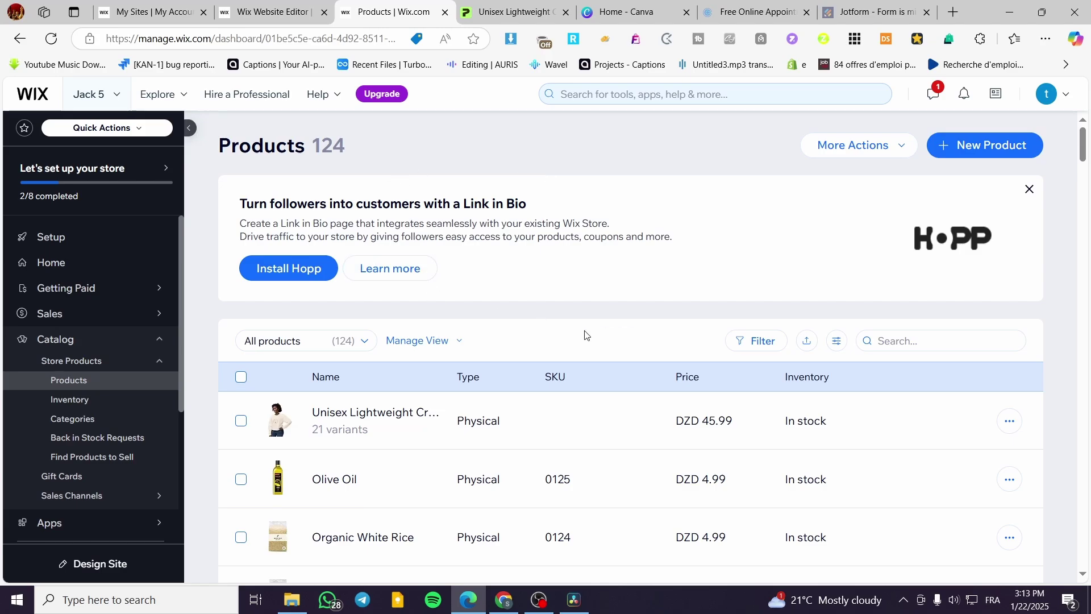
- Switch to Printify to check the sweatshirt's publishing status and additional product actions, and return to the Wix product list
click(497, 10)
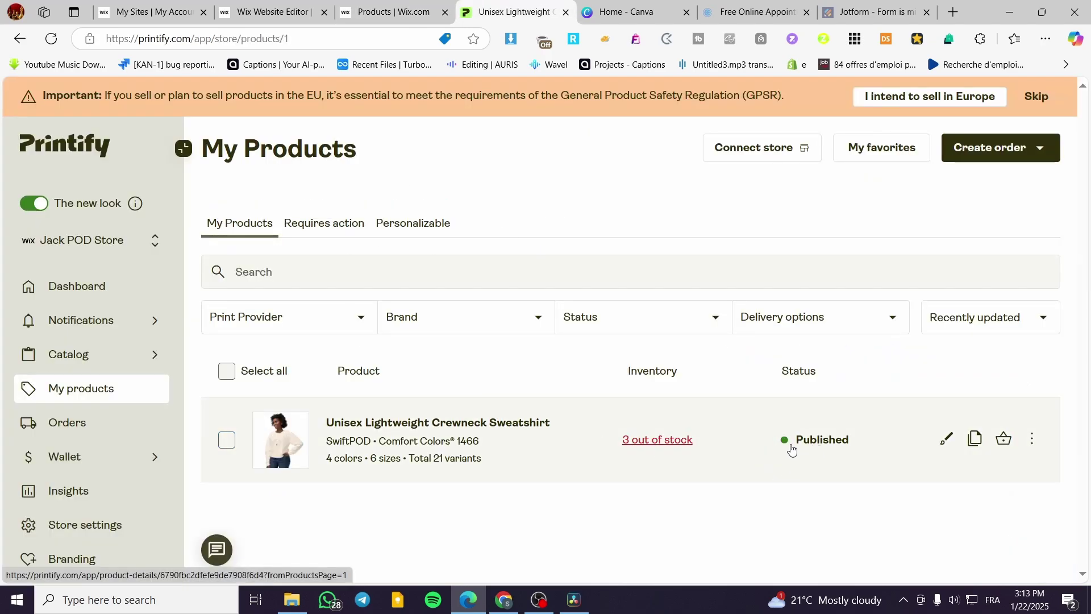
click(1032, 440)
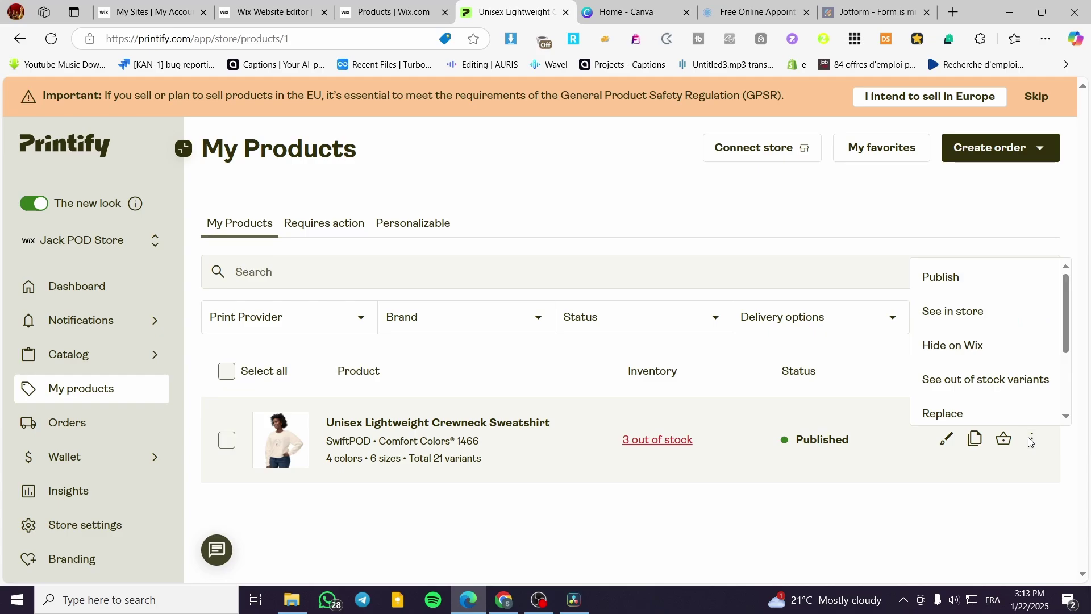
scroll(1030, 398, down, 3)
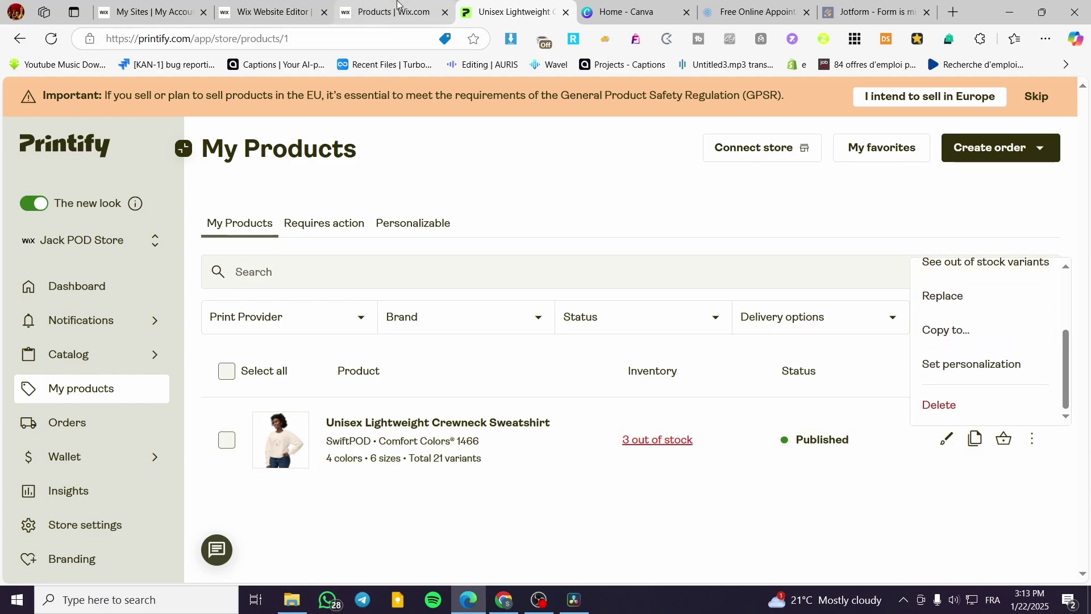
click(392, 11)
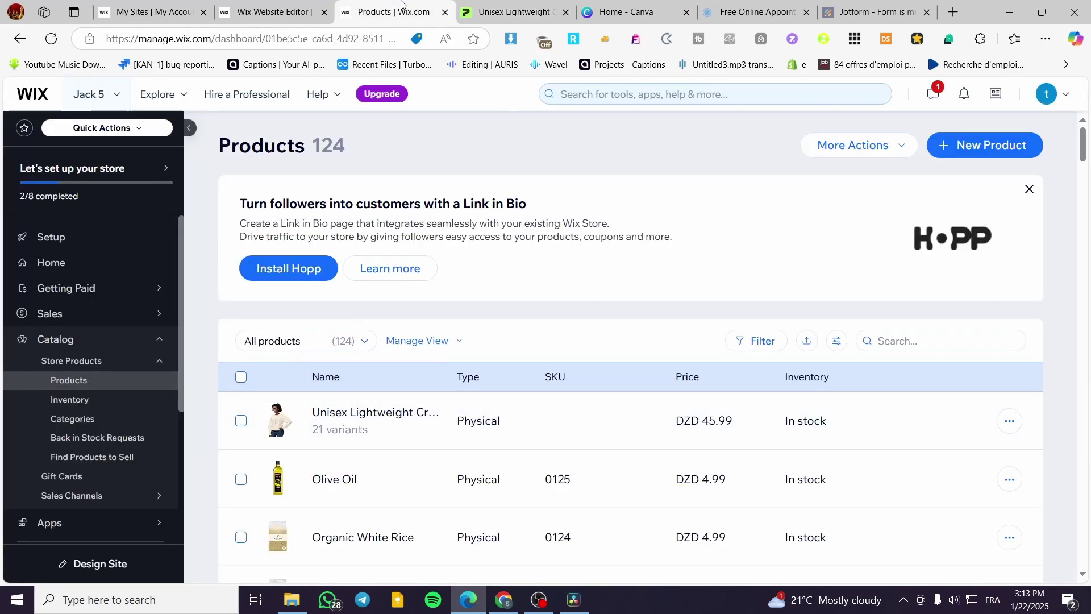